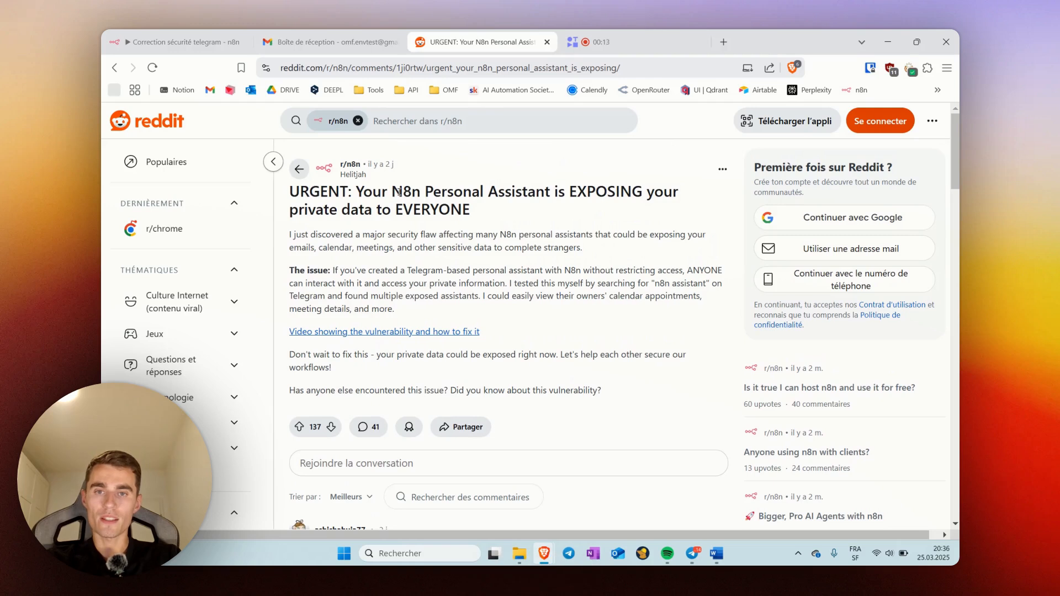
Highlight the Reddit post title's wording about the N8n Personal Assistant exposing private data to everyone.
drag(403, 191, 465, 191)
click(423, 192)
drag(396, 191, 649, 192)
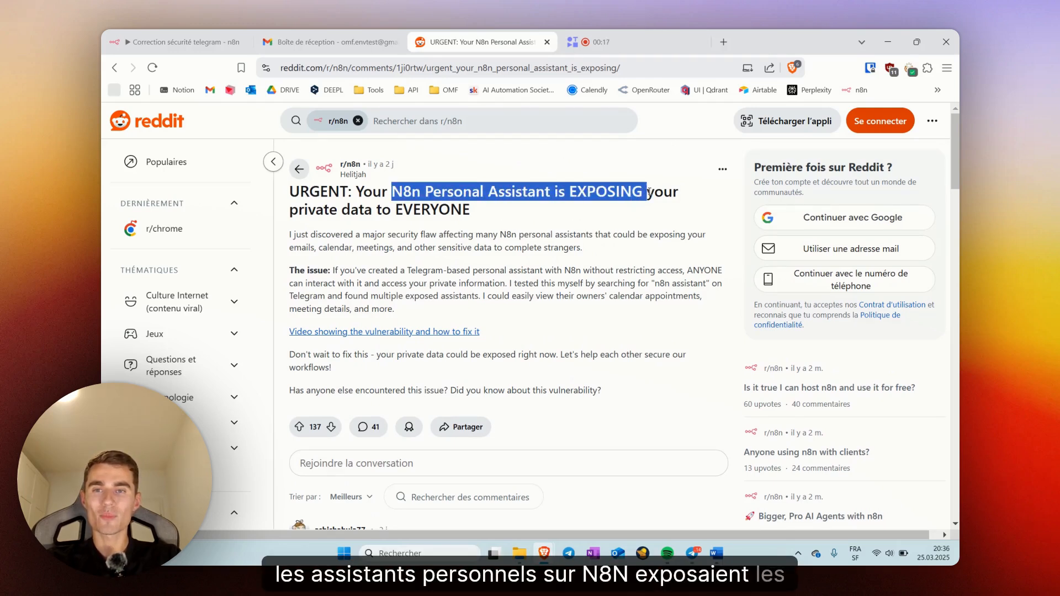
drag(288, 209, 469, 209)
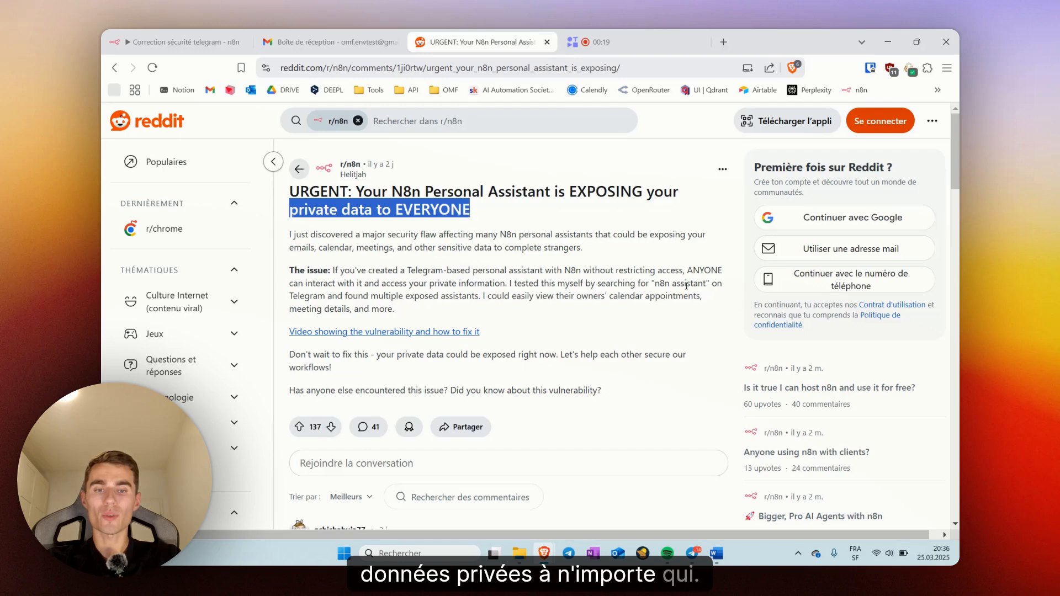
Switch to Telegram to show the BenzInProgress bot chat, reposition its window over the post and minimize it.
click(699, 550)
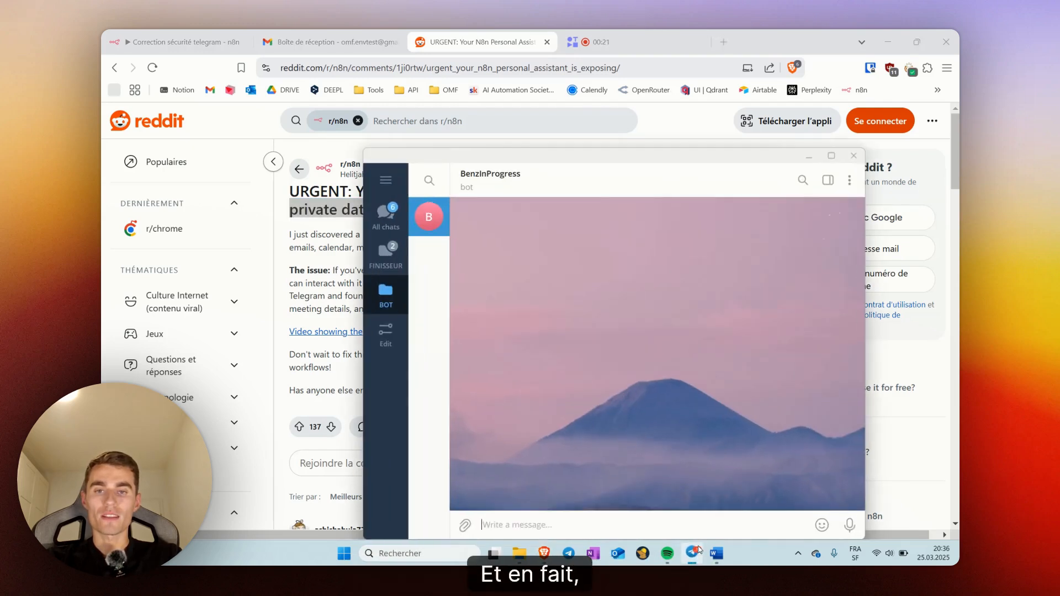
drag(441, 151, 349, 128)
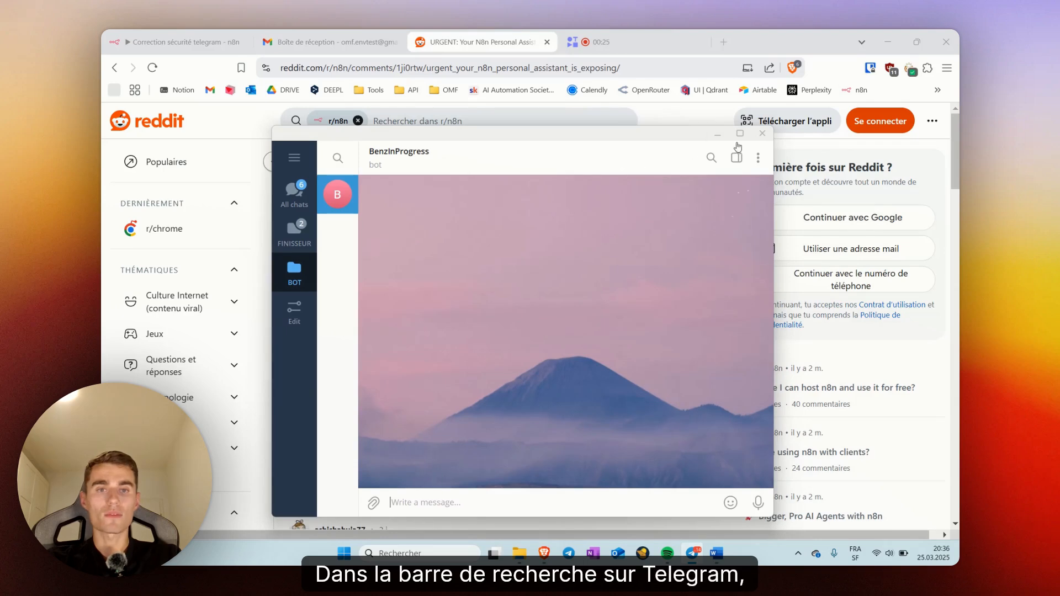
click(717, 134)
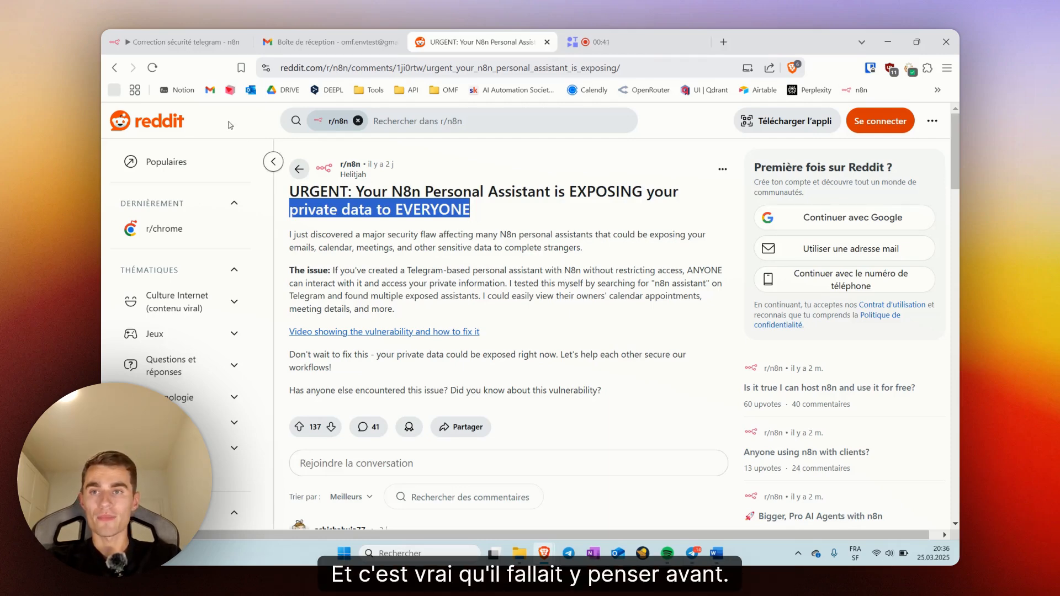
In the n8n workflow "Correction sécurité telegram", nudge the Telegram Trigger node closer to the AI Agent and inspect the Gmail tool's parameters.
click(182, 42)
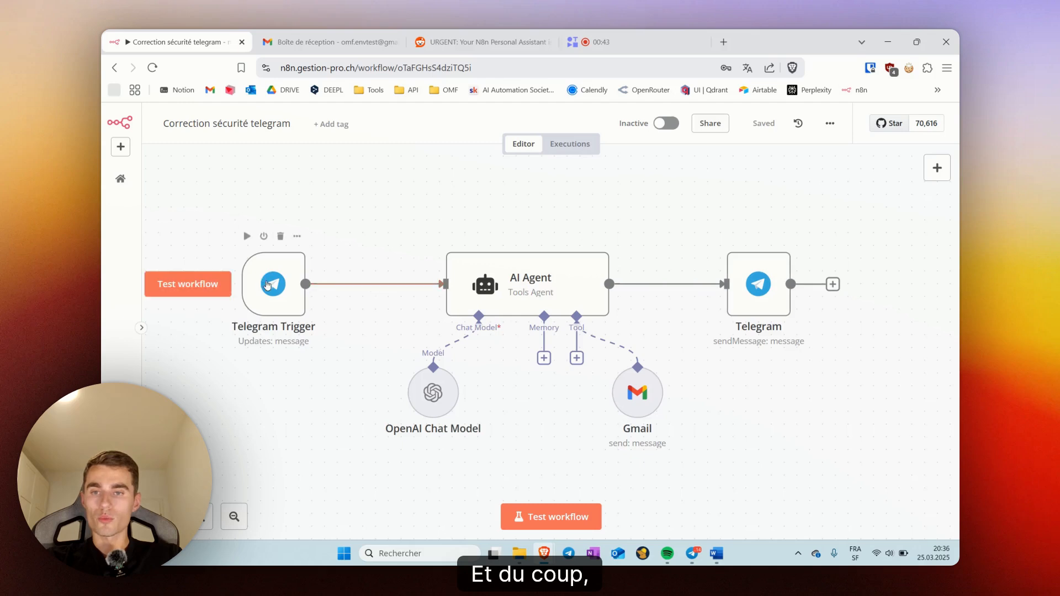
drag(267, 285, 292, 284)
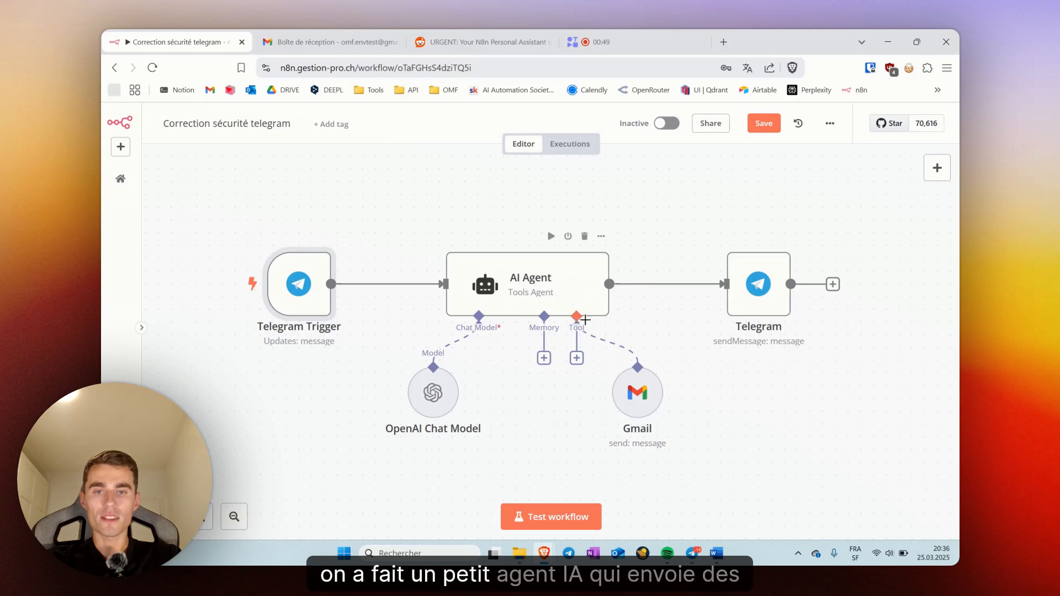
double_click(637, 392)
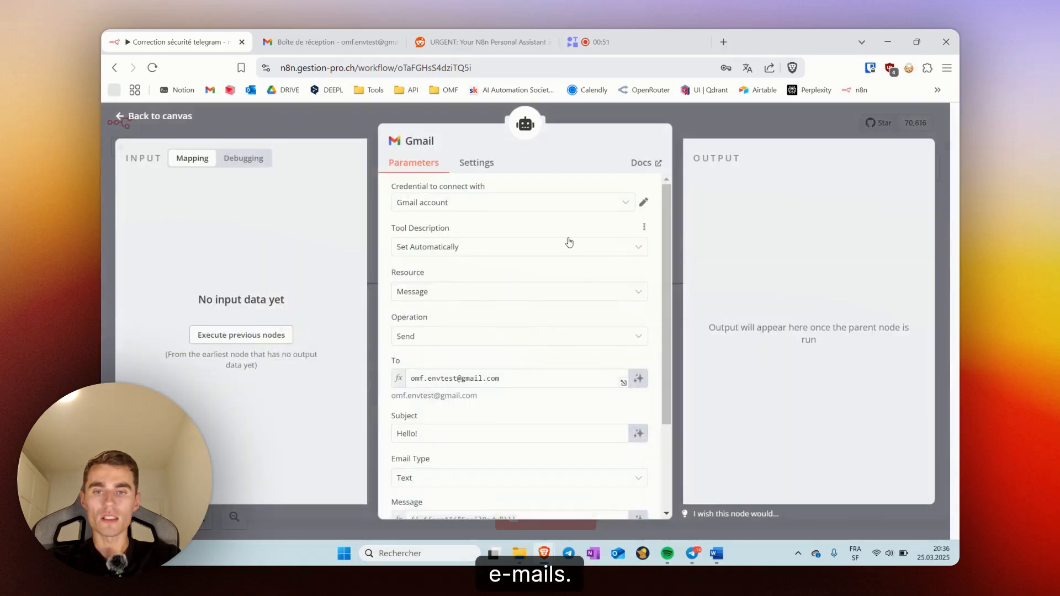
key(Escape)
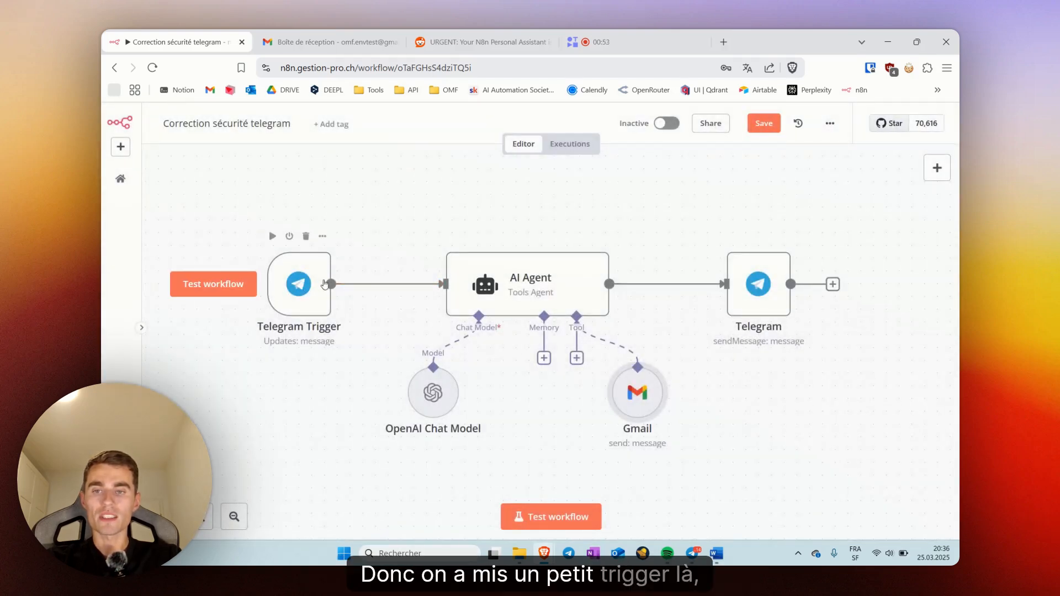
mouse_move(324, 284)
mouse_down()
mouse_move(359, 284)
mouse_move(337, 284)
mouse_up()
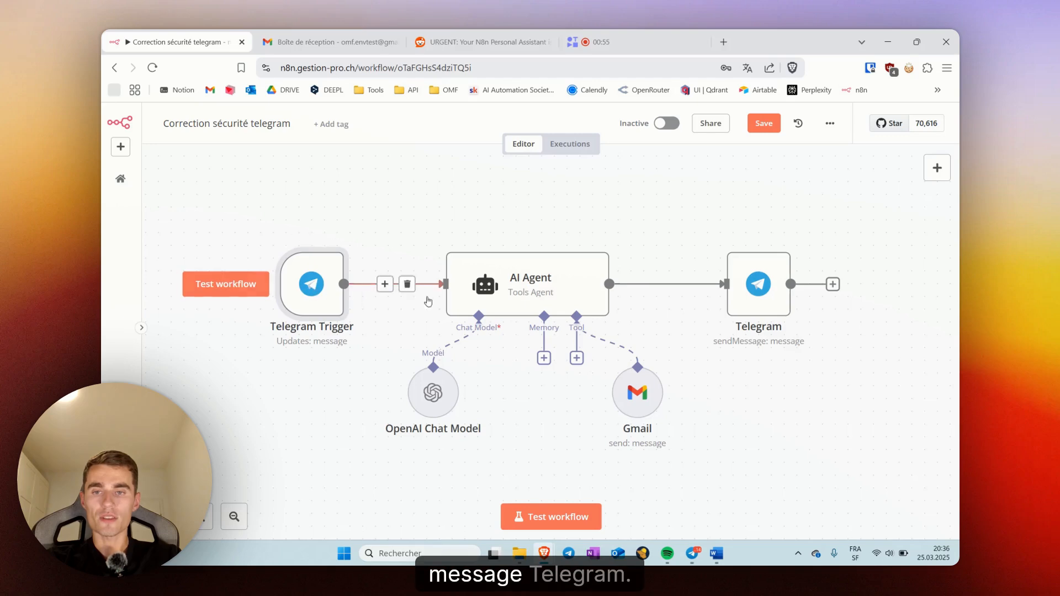
Review the AI Agent's prompt source and system message, plus the model chosen in the OpenAI Chat Model node.
double_click(541, 292)
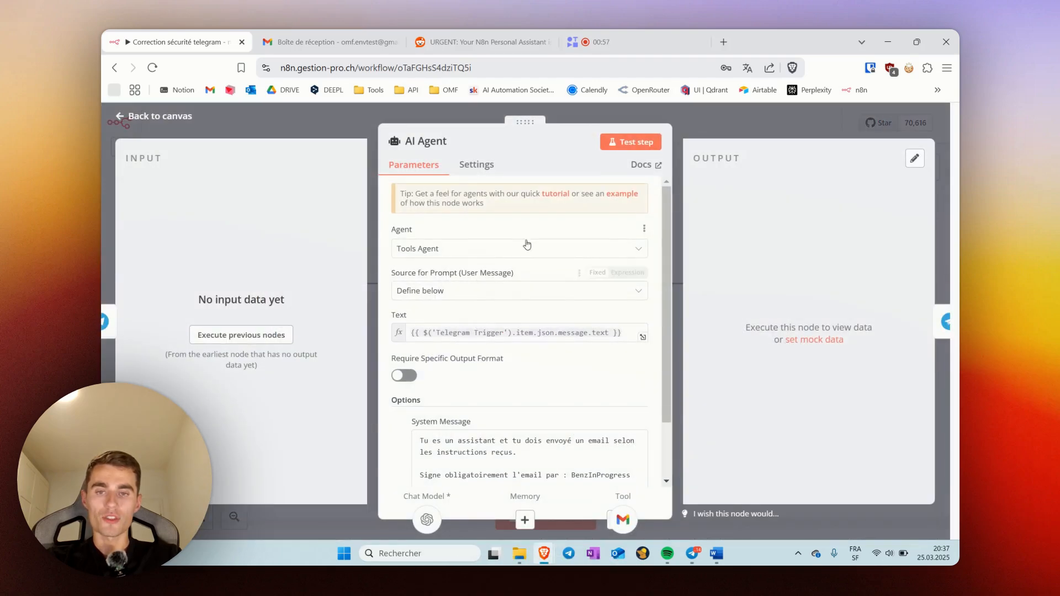
scroll(523, 249, down, 1)
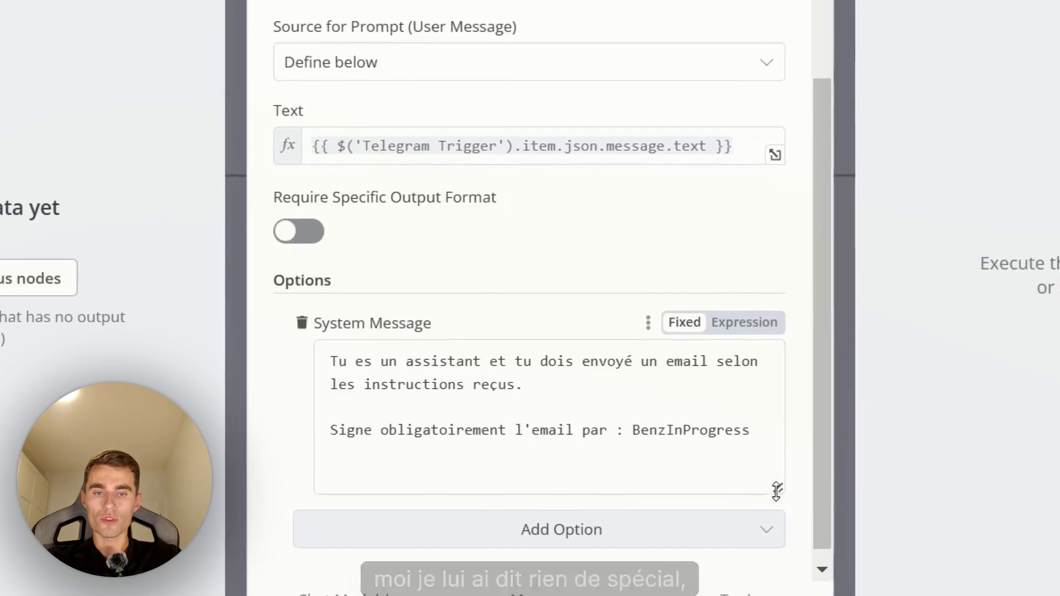
scroll(729, 397, down, 1)
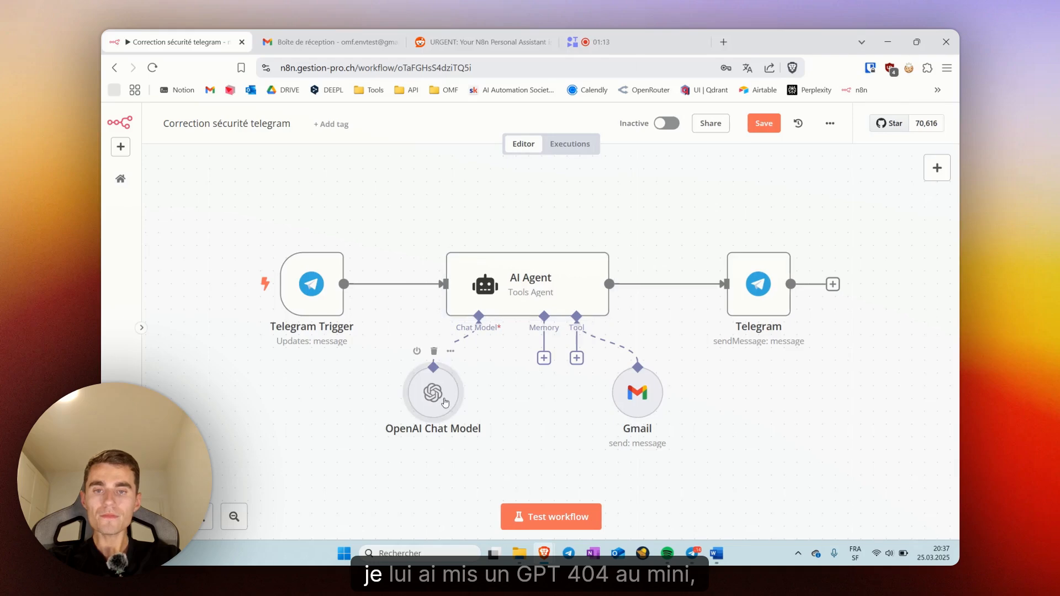
double_click(444, 400)
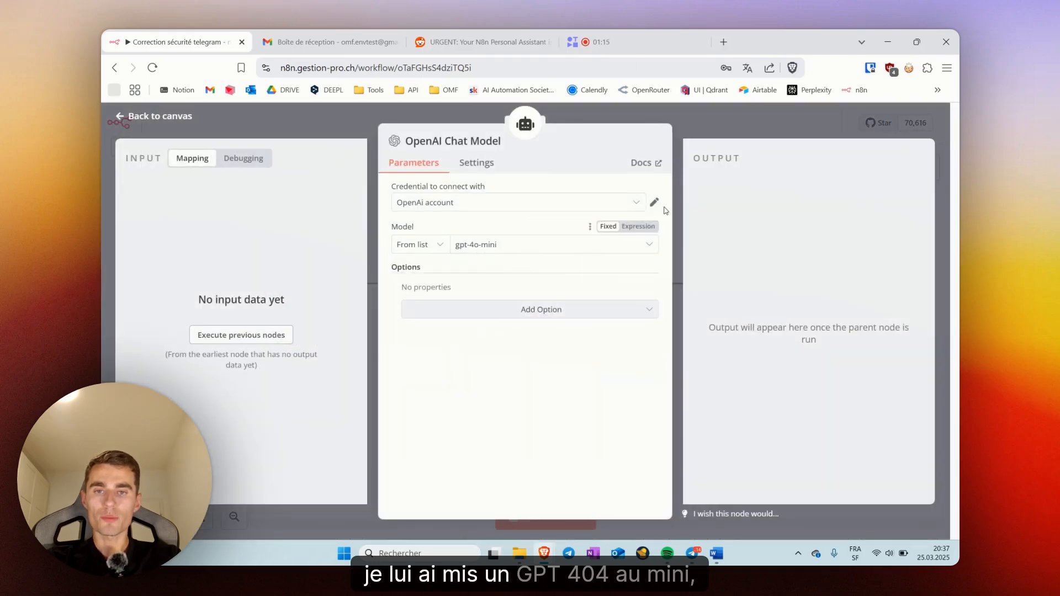
click(708, 123)
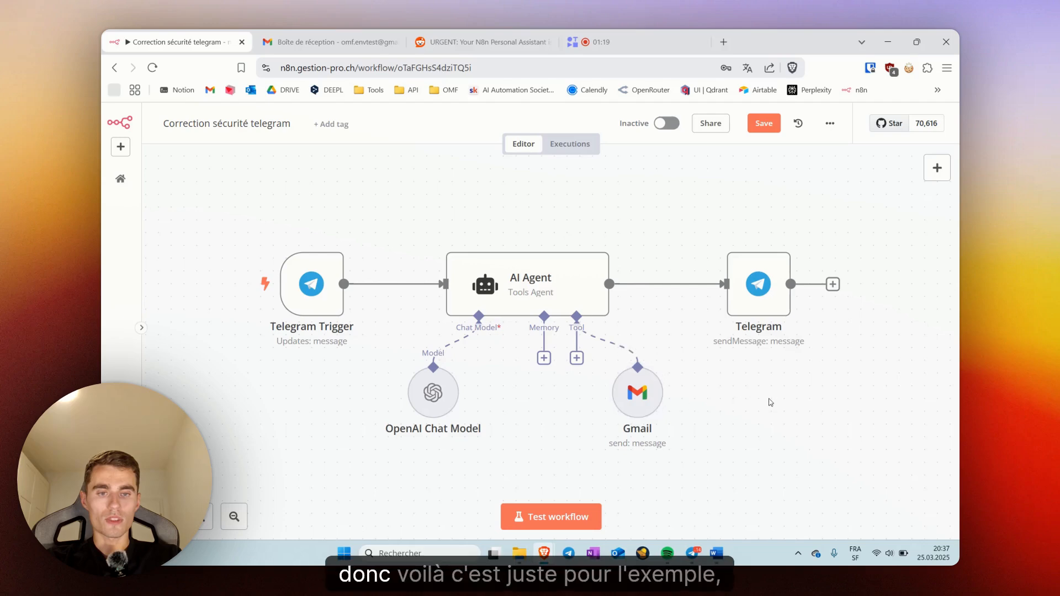
Inspect the final Telegram node's send-message settings and its reply text.
double_click(765, 299)
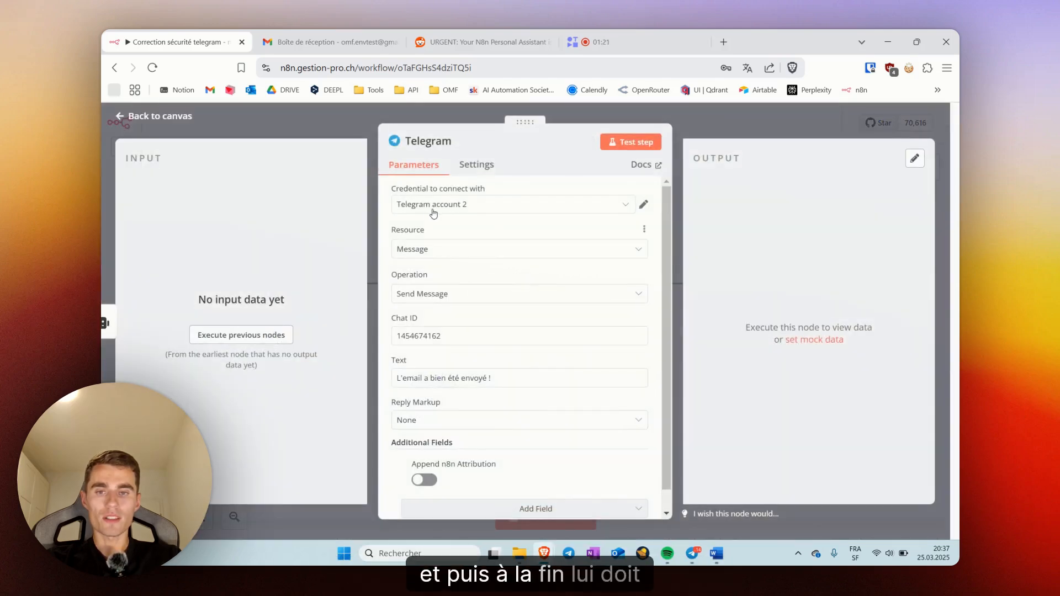
scroll(449, 309, down, 1)
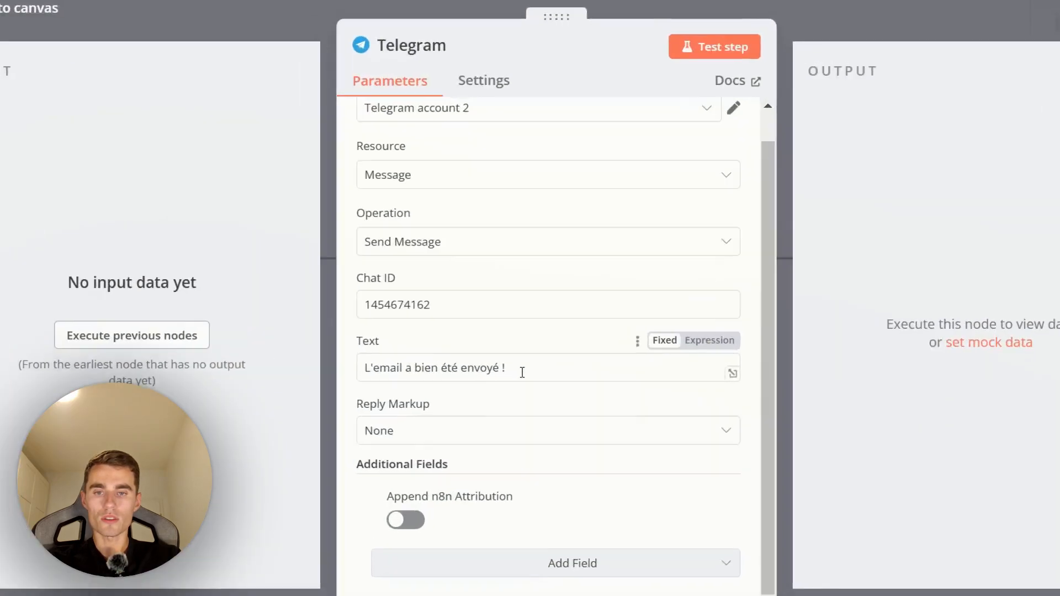
drag(491, 356, 430, 355)
drag(327, 375, 610, 371)
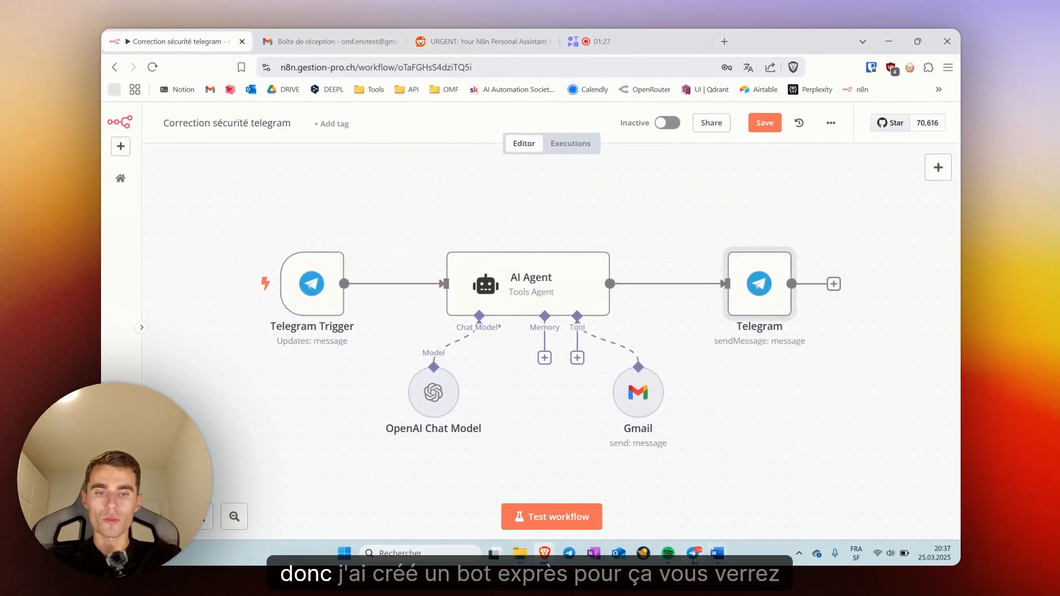
Look at the BenzInProgress bot chat in Telegram, and check the Chat ID field of the workflow's final Telegram node.
click(741, 593)
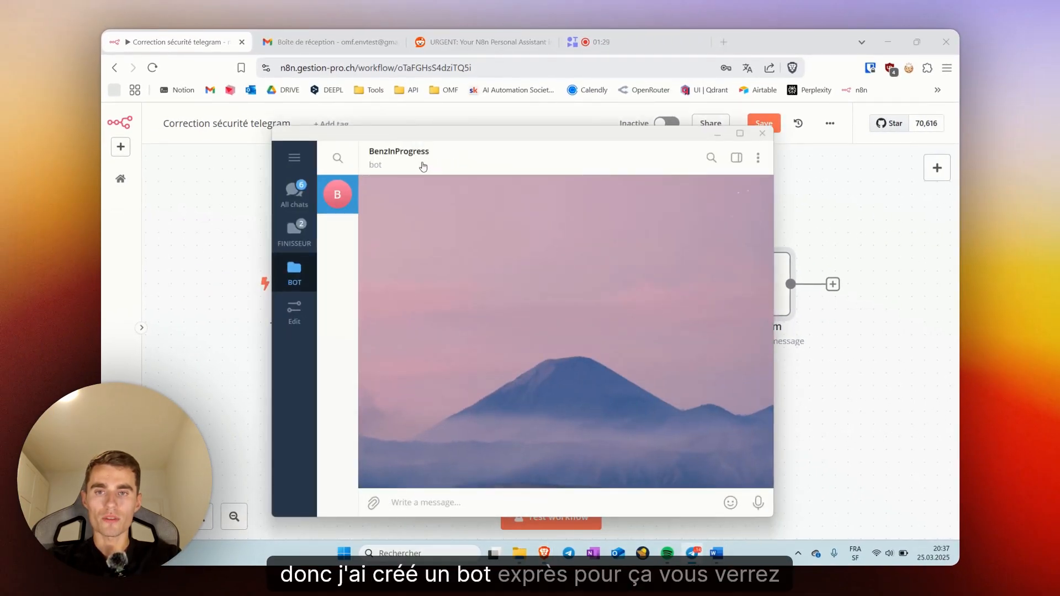
click(904, 239)
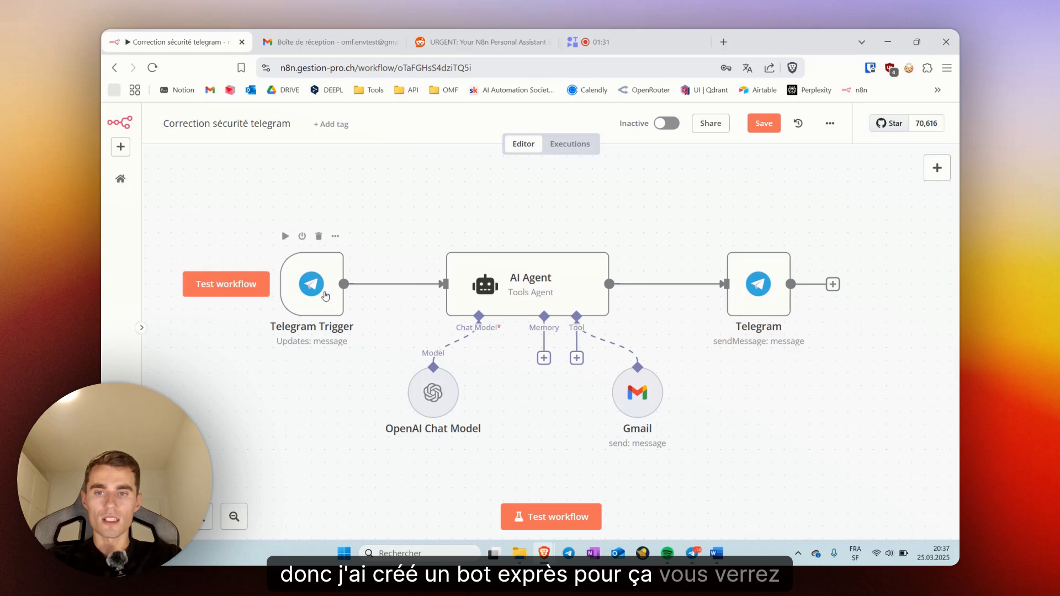
double_click(771, 302)
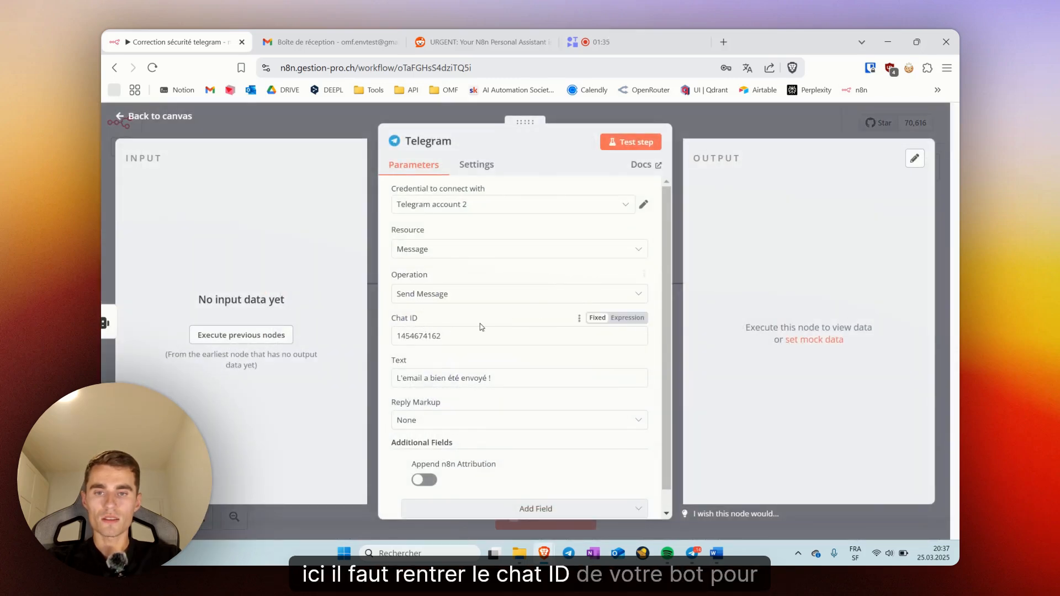
click(691, 133)
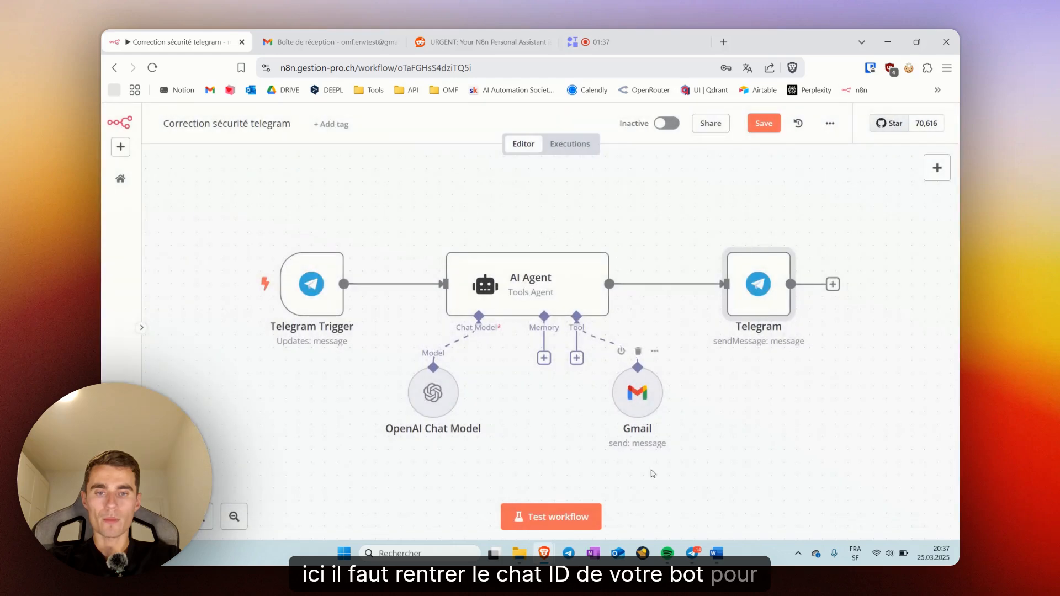
click(694, 552)
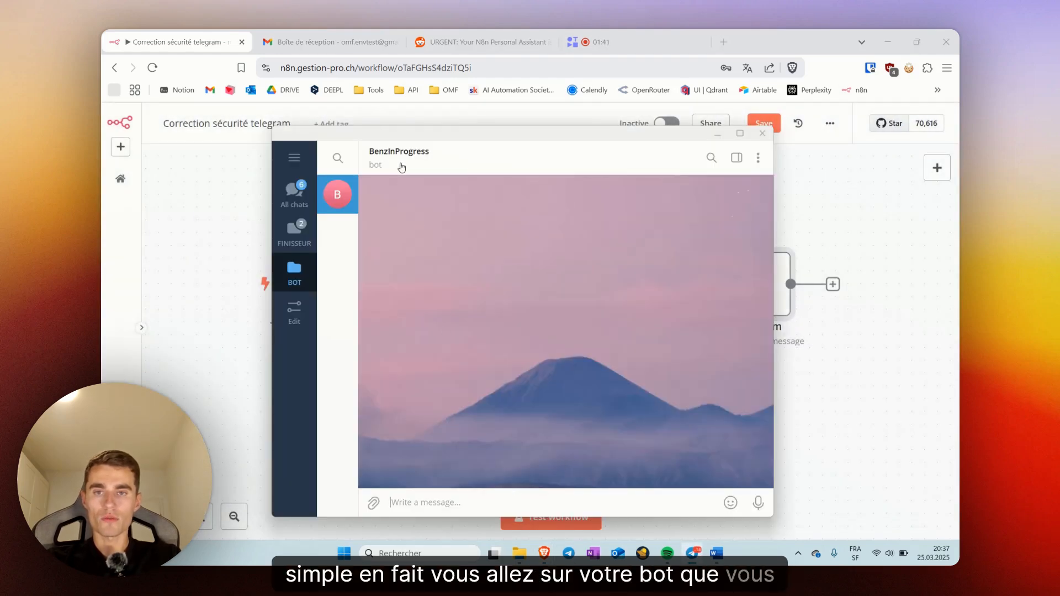
click(479, 506)
text(@)
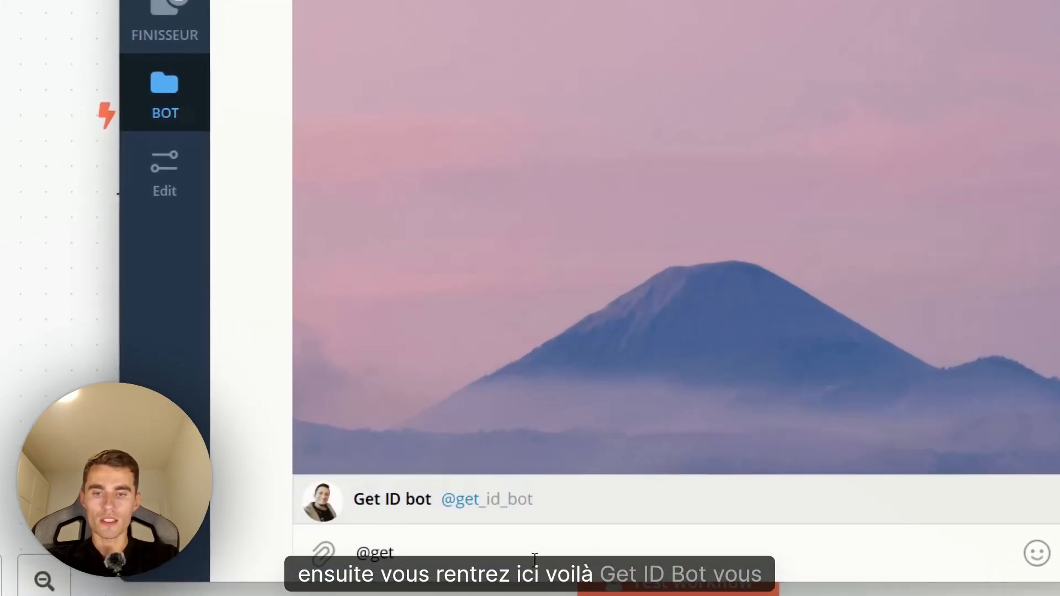
text(get)
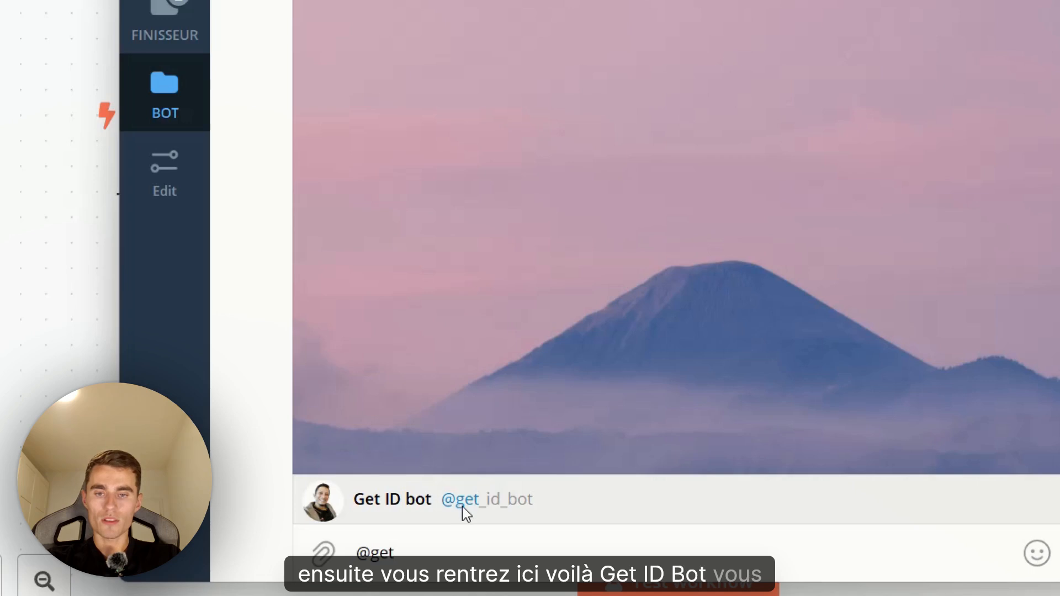
click(481, 504)
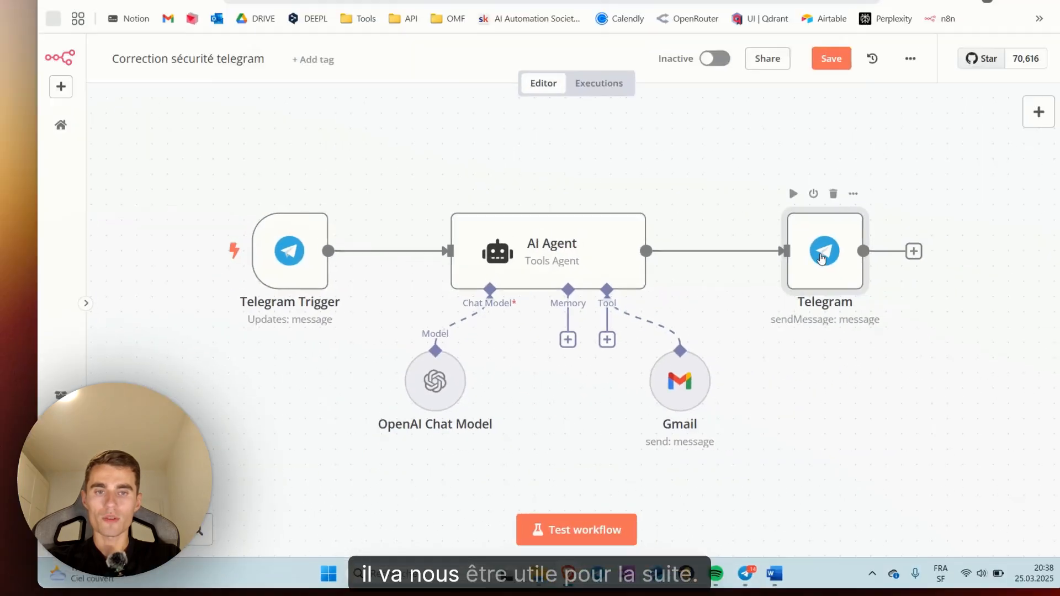
Check the Chat ID entered in the final Telegram node and start a test run of the n8n workflow.
double_click(823, 249)
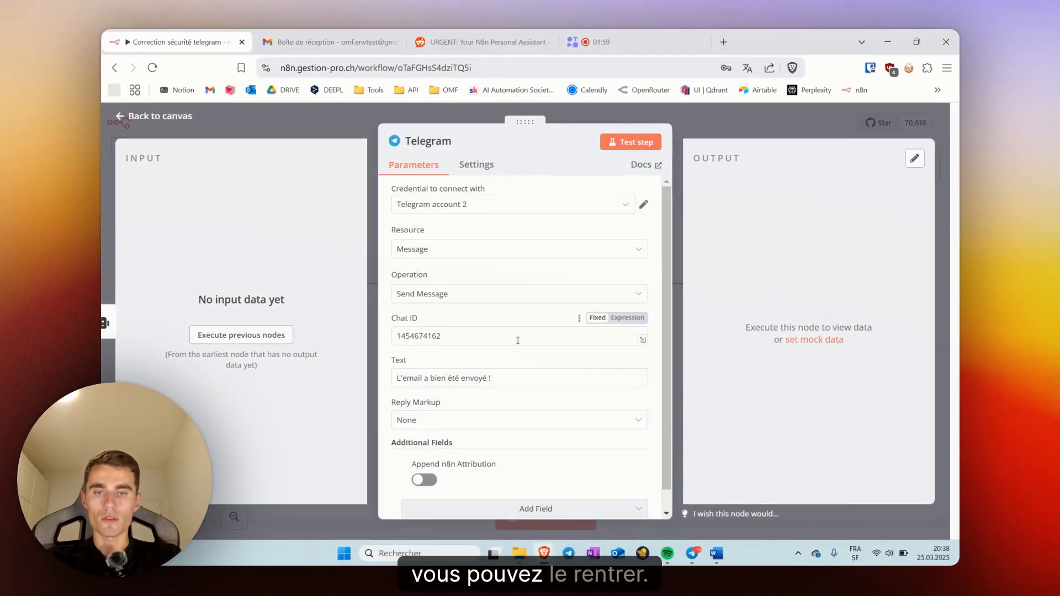
key(Escape)
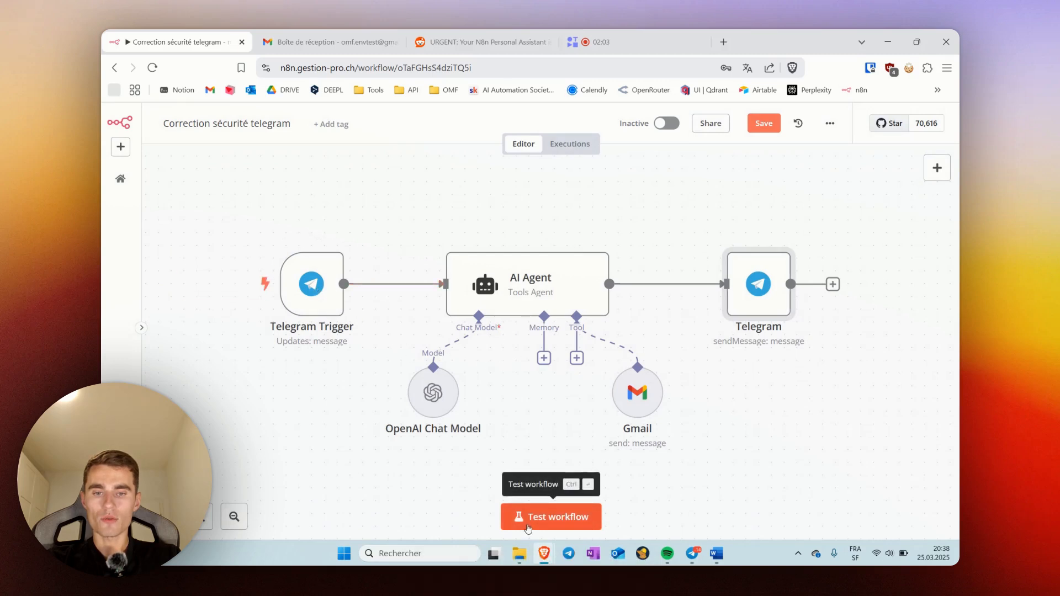
click(560, 515)
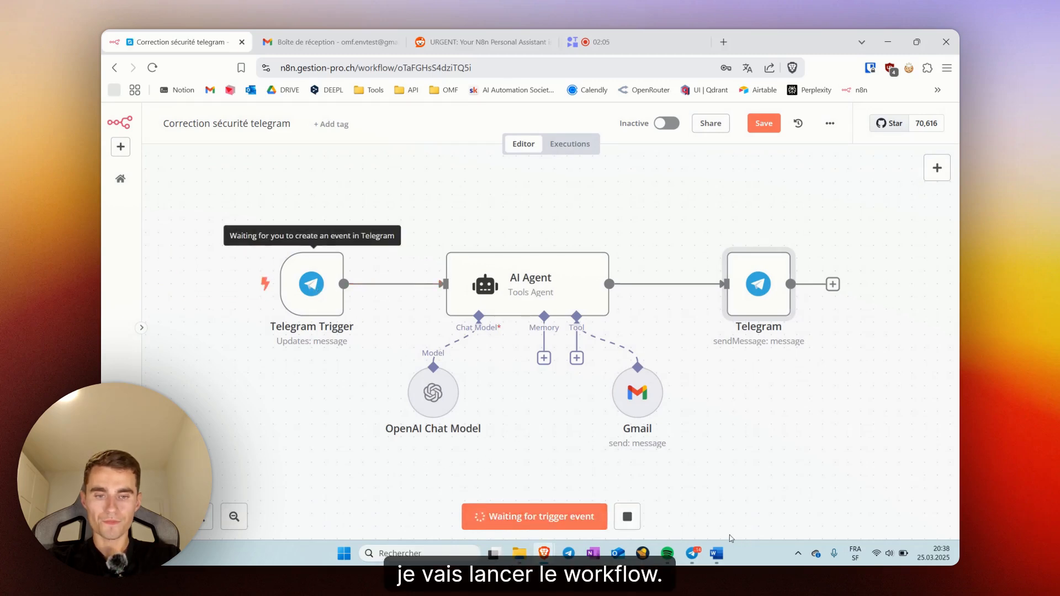
click(691, 553)
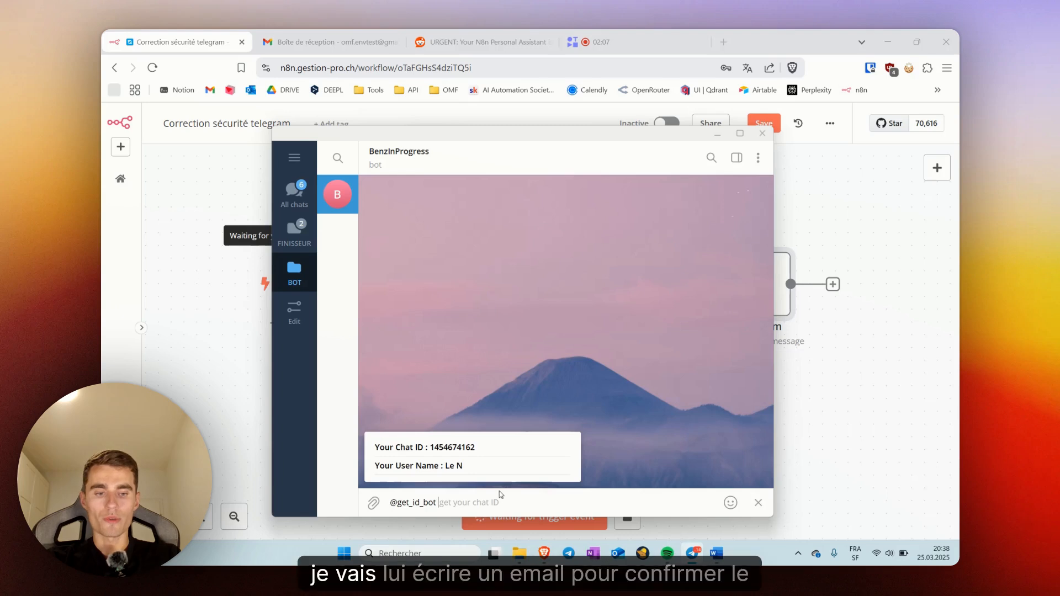
key(BackSpace)
key(BackSpace)
key(BackSpace)
key(BackSpace)
key(BackSpace)
key(BackSpace)
key(BackSpace)
key(BackSpace)
key(BackSpace)
key(BackSpace)
key(BackSpace)
key(BackSpace)
text(envoi un email à)
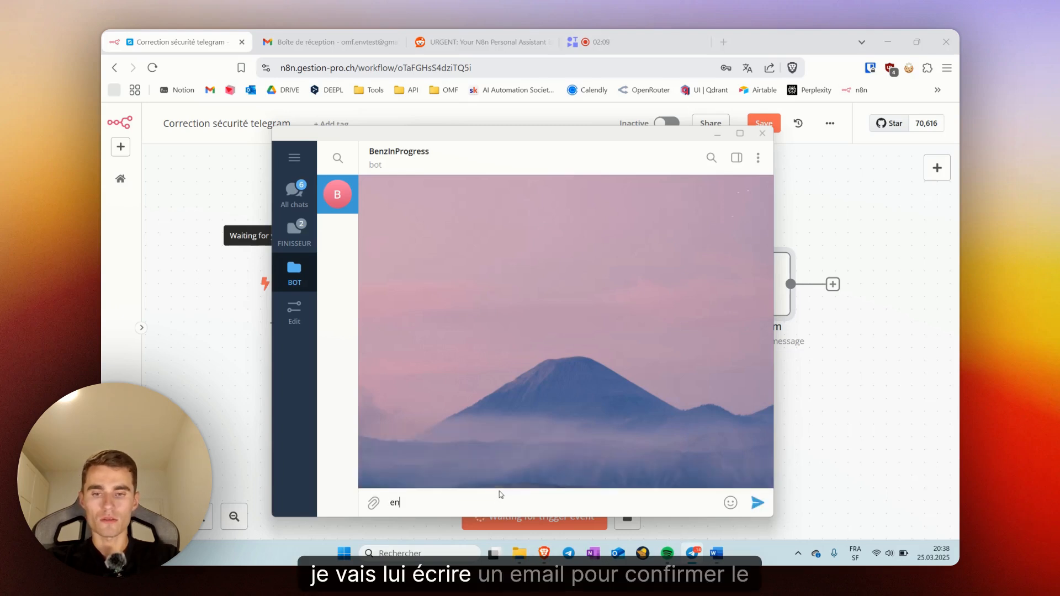
key(BackSpace)
key(BackSpace)
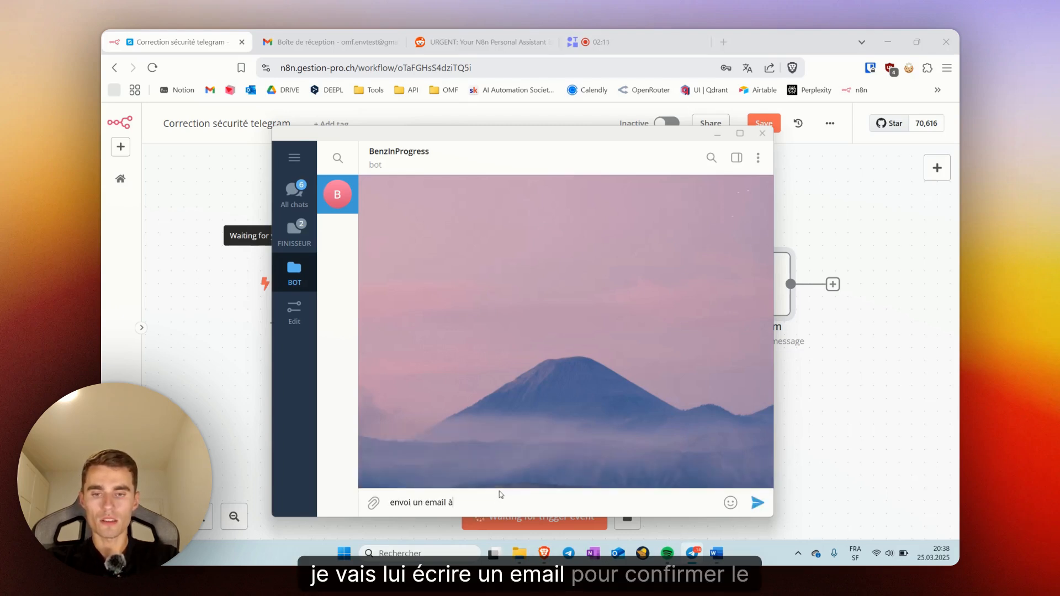
text(pour confi)
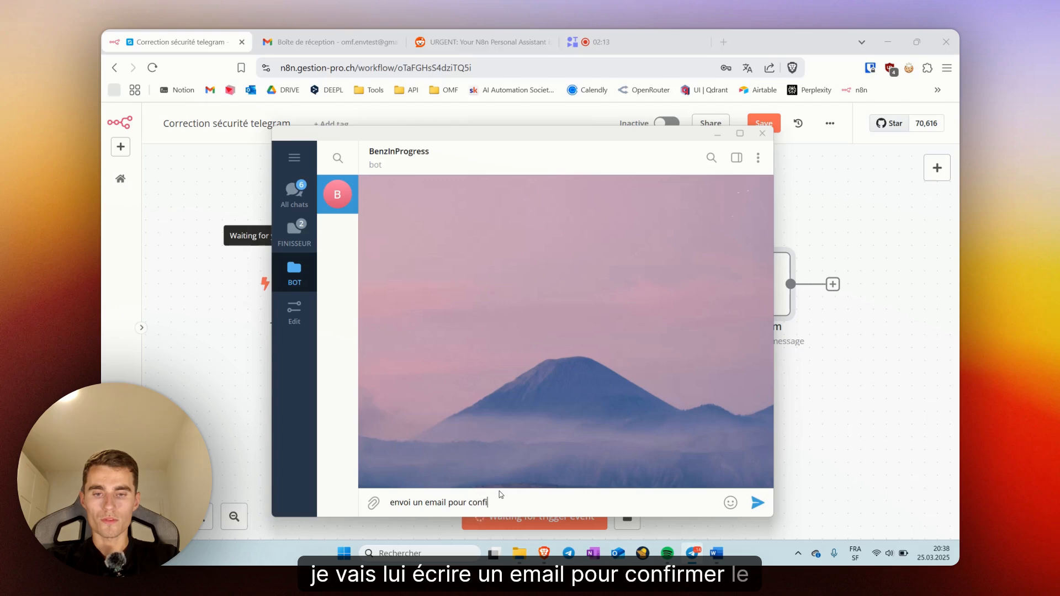
text(rmer le rendez-vousde)
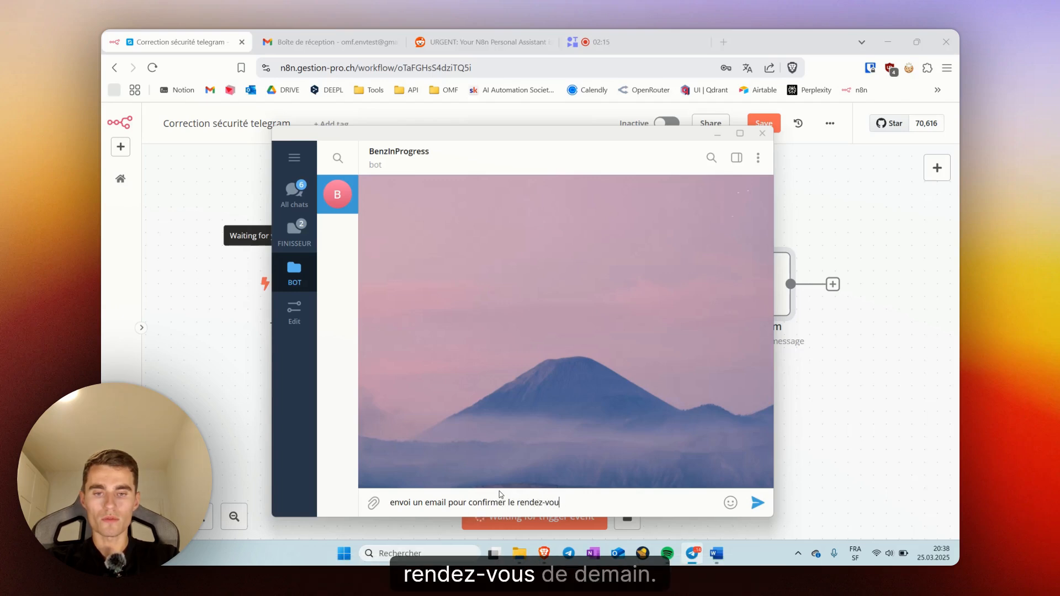
key(BackSpace)
key(BackSpace)
text(de demain)
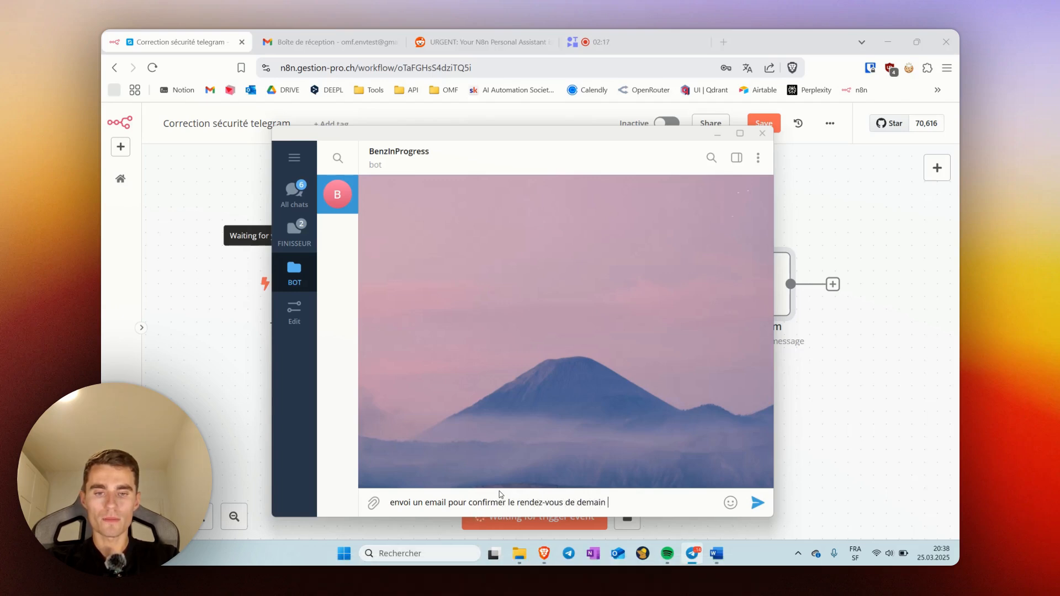
key(Return)
Check the n8n workflow's execution on the canvas and read the bot's reply in the Telegram chat.
click(893, 380)
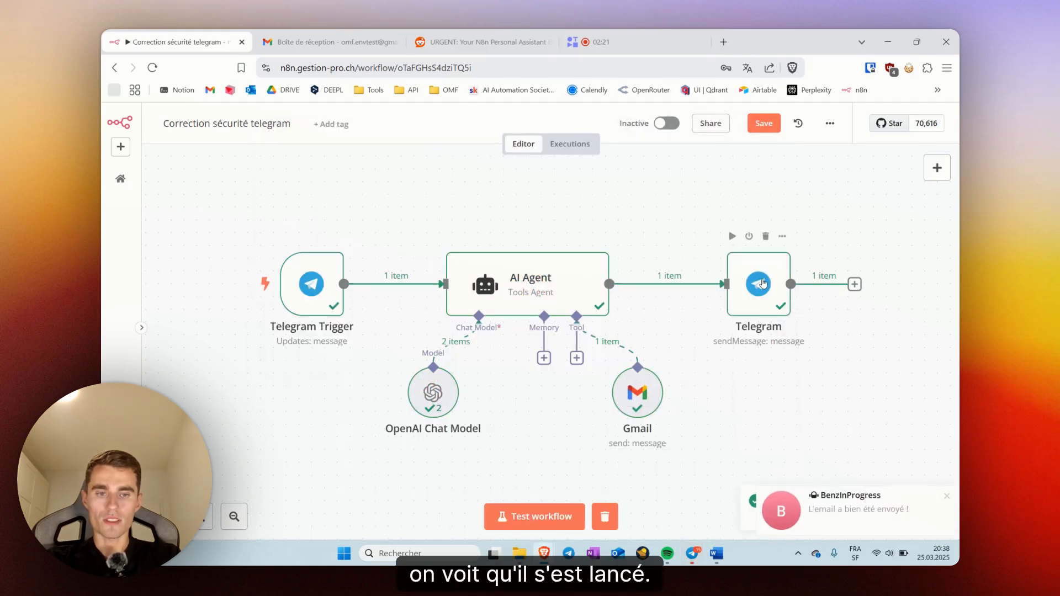
click(828, 517)
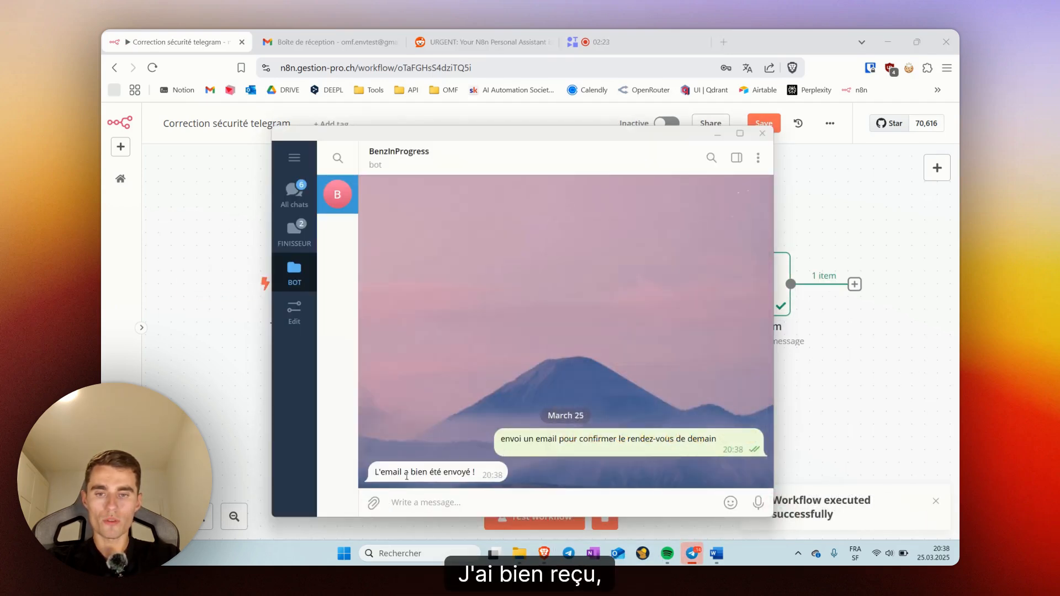
click(874, 385)
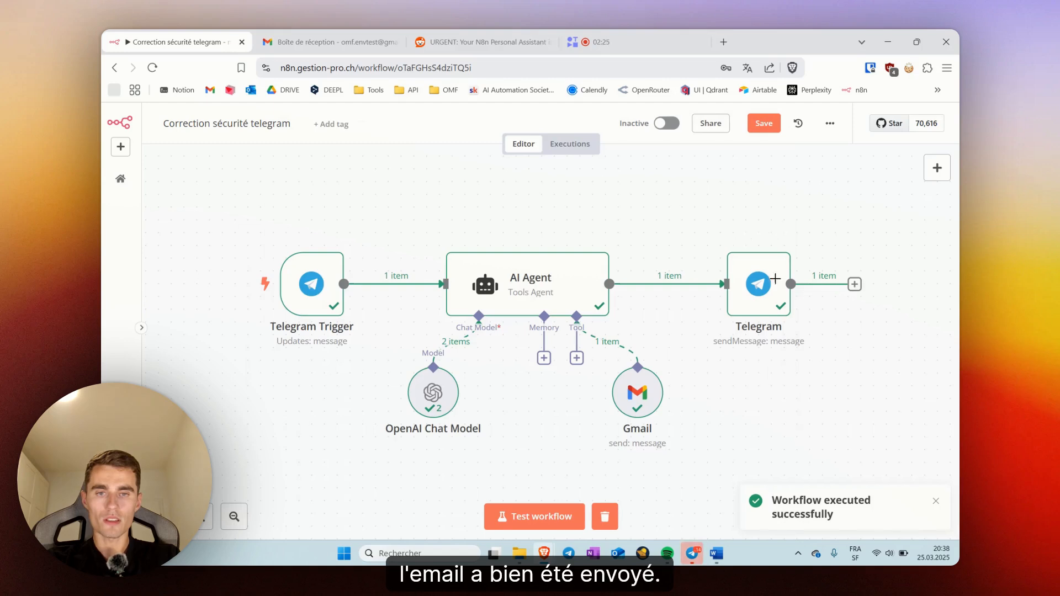
Refresh the Gmail inbox, read the new "Hello!" email and return to the inbox.
click(331, 43)
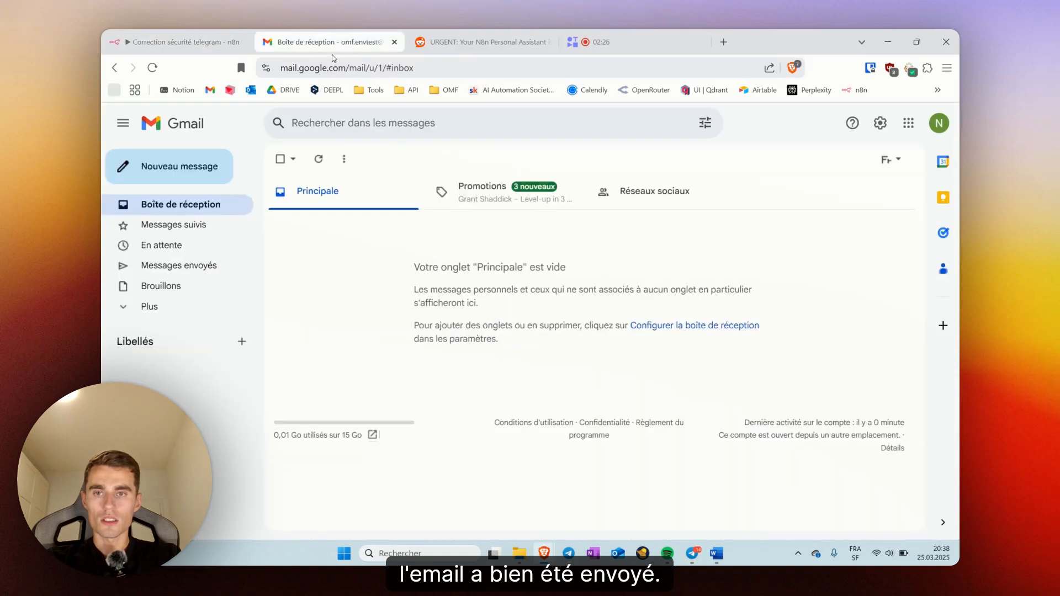
click(325, 160)
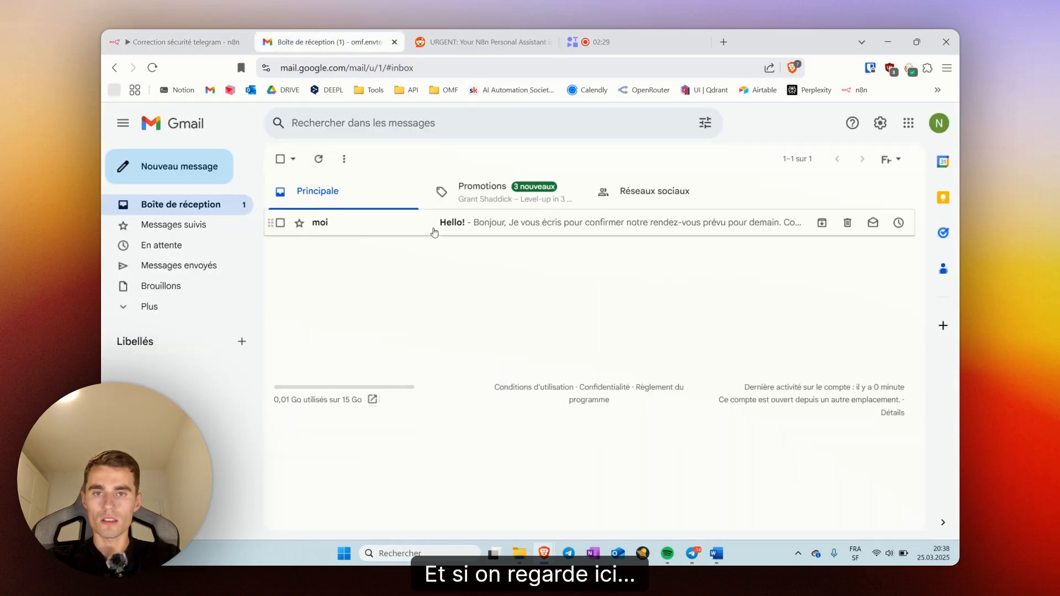
click(434, 231)
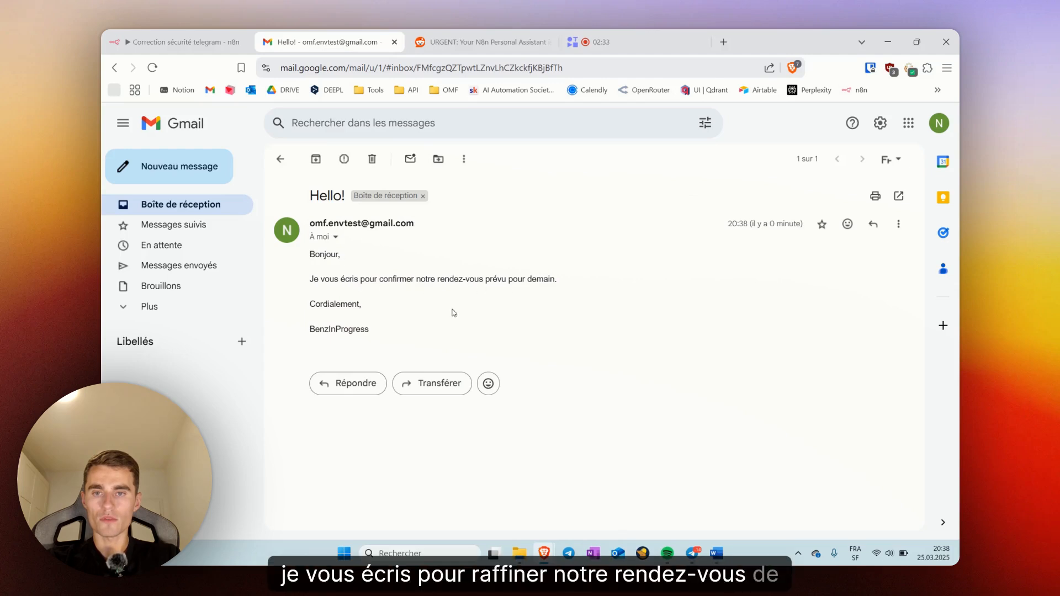
click(280, 159)
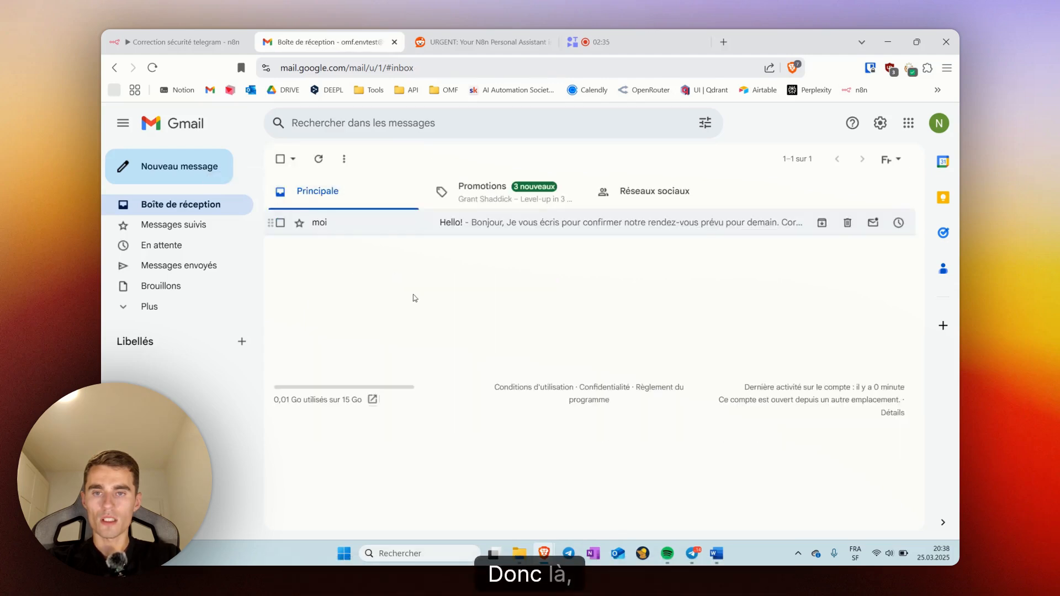
Switch from Gmail to Telegram, view the BenzInProgress bot's info, and go back to the n8n workflow.
click(177, 42)
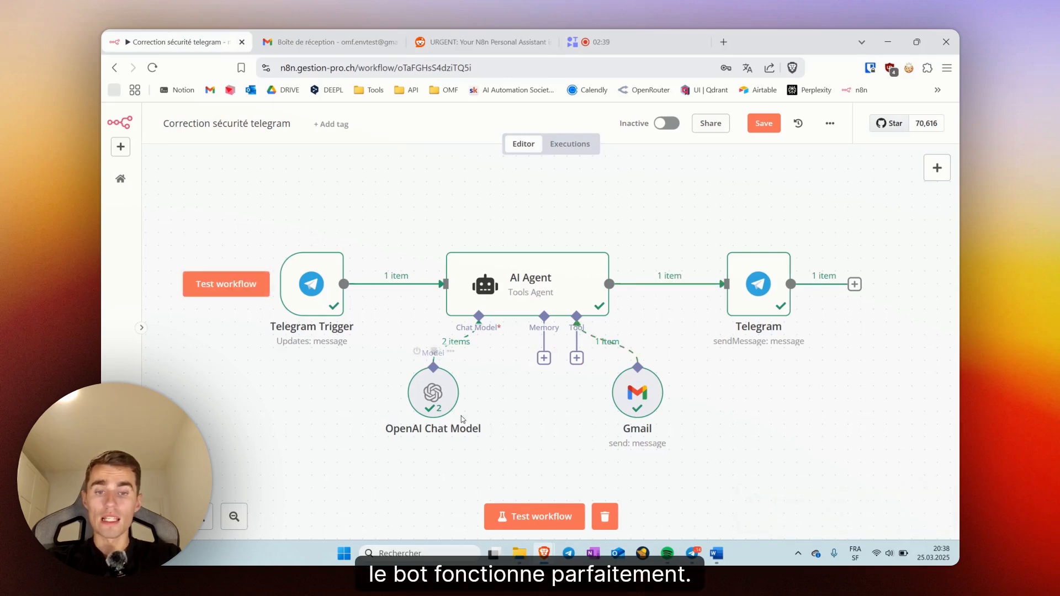
click(692, 553)
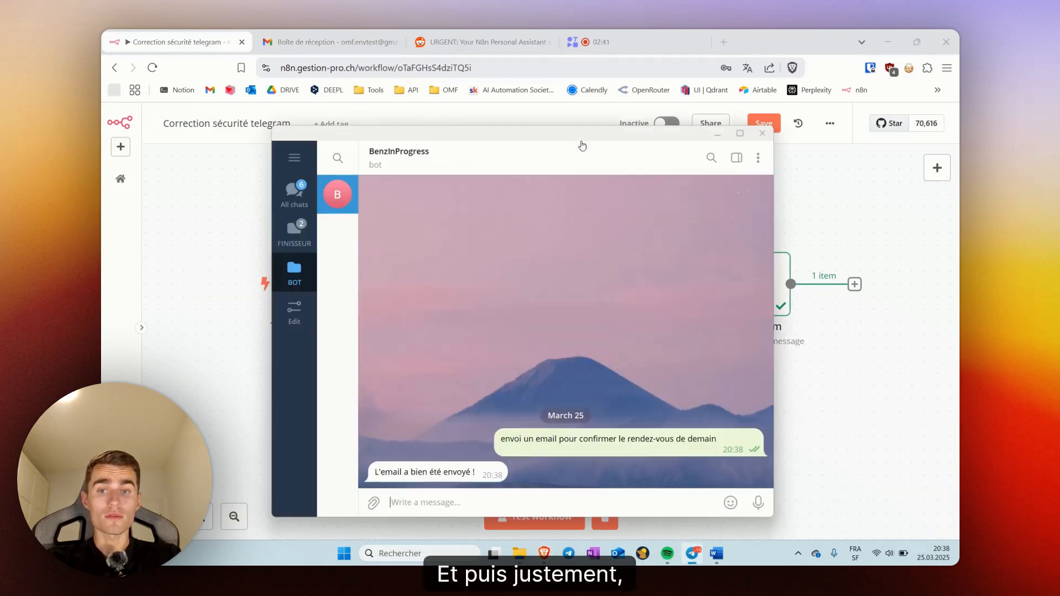
click(405, 156)
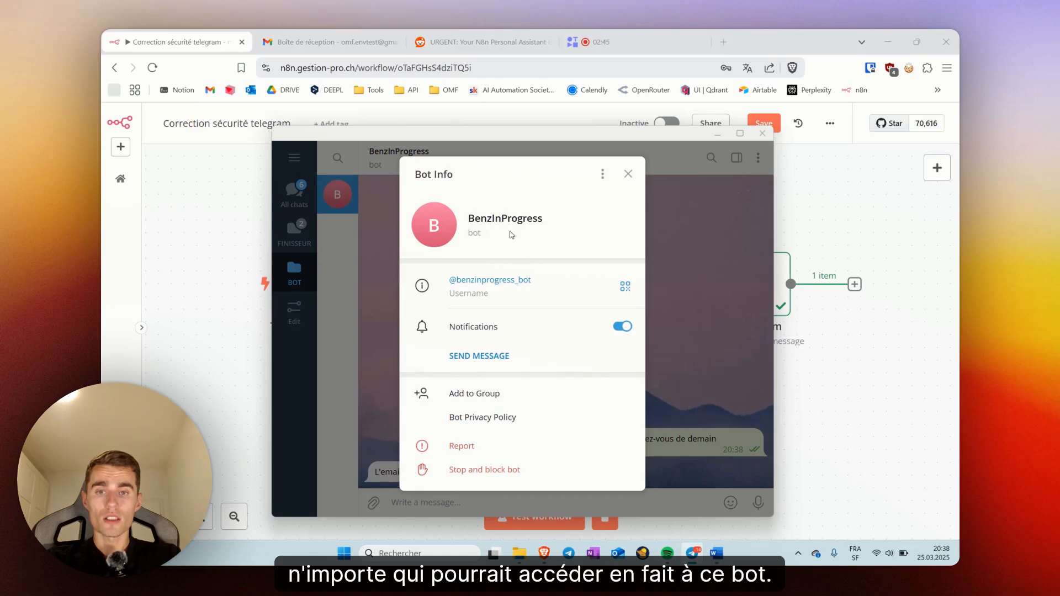
click(630, 175)
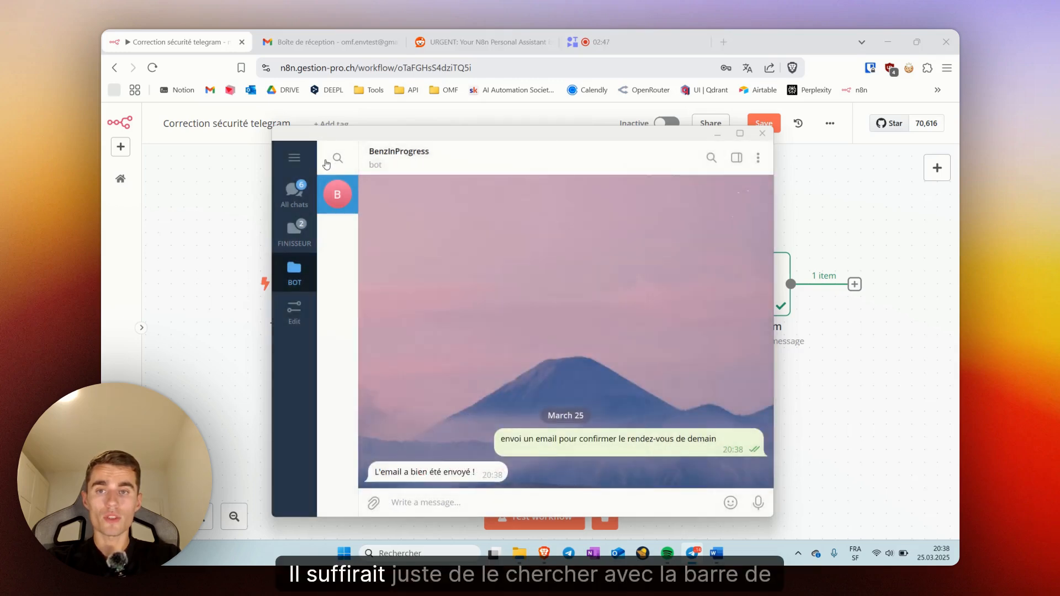
click(717, 134)
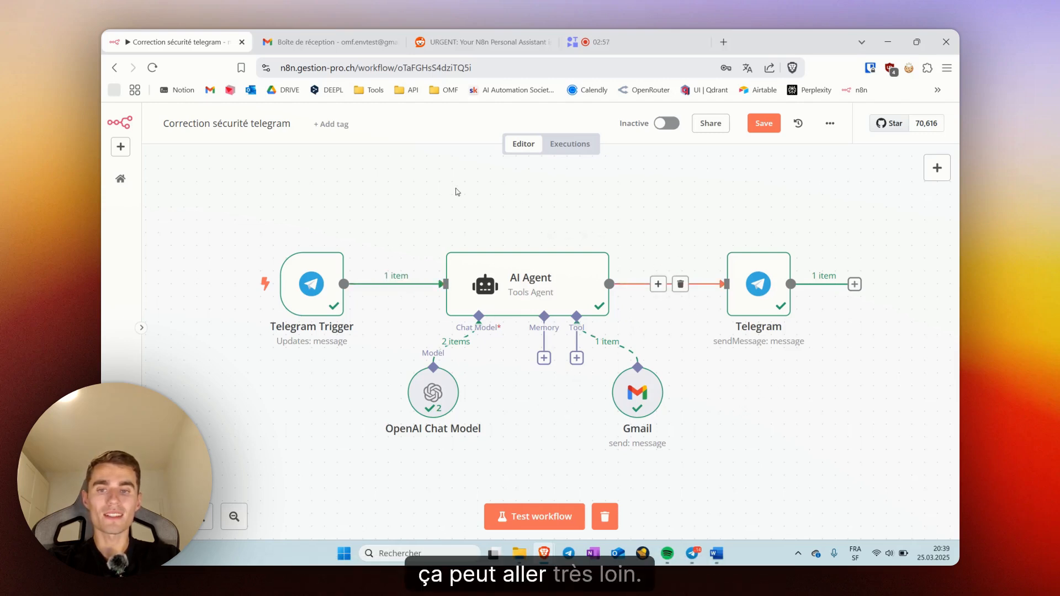
Move the Telegram Trigger away from the AI Agent to make room, and insert a Code node on the connection between them.
drag(311, 284, 248, 283)
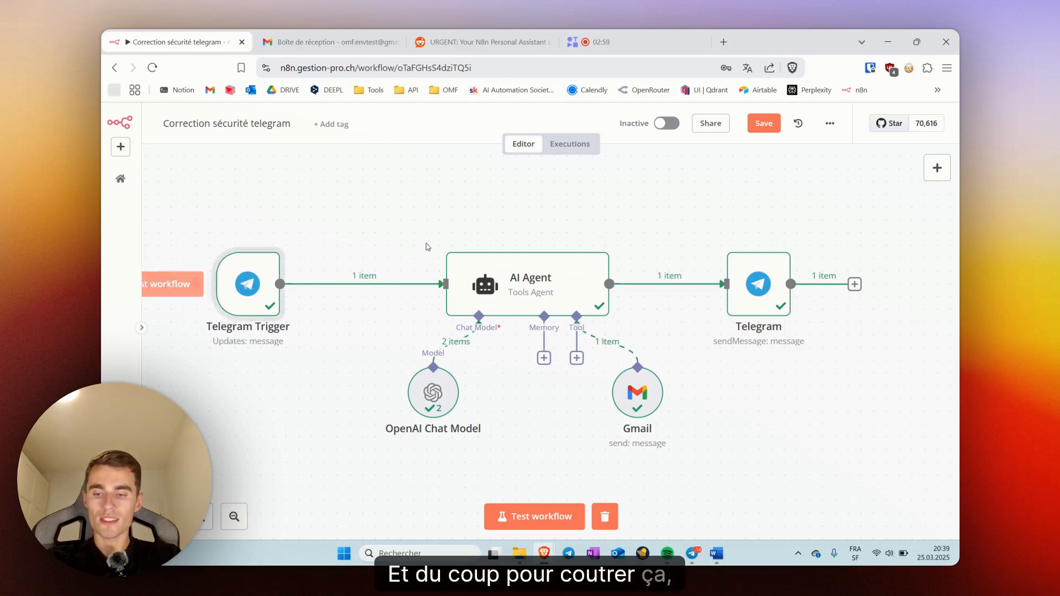
scroll(425, 246, left, 3)
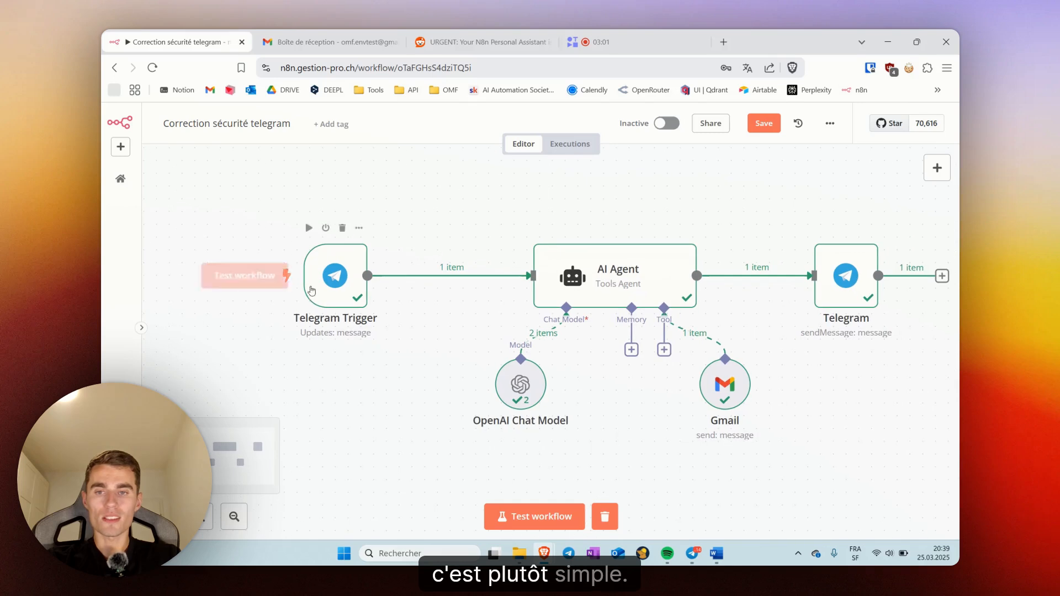
drag(312, 289, 261, 290)
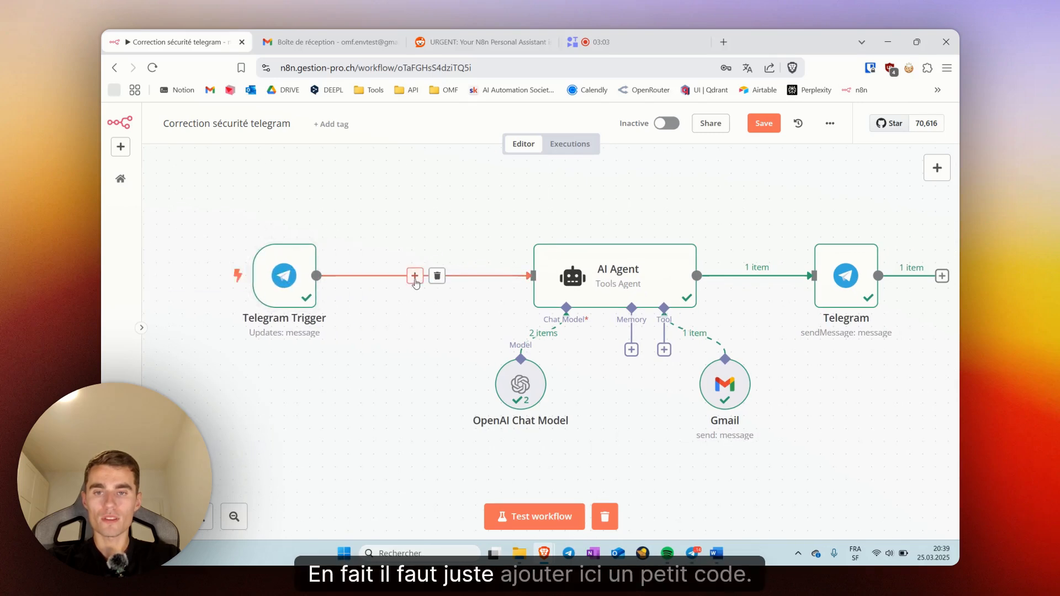
click(414, 276)
text(scri)
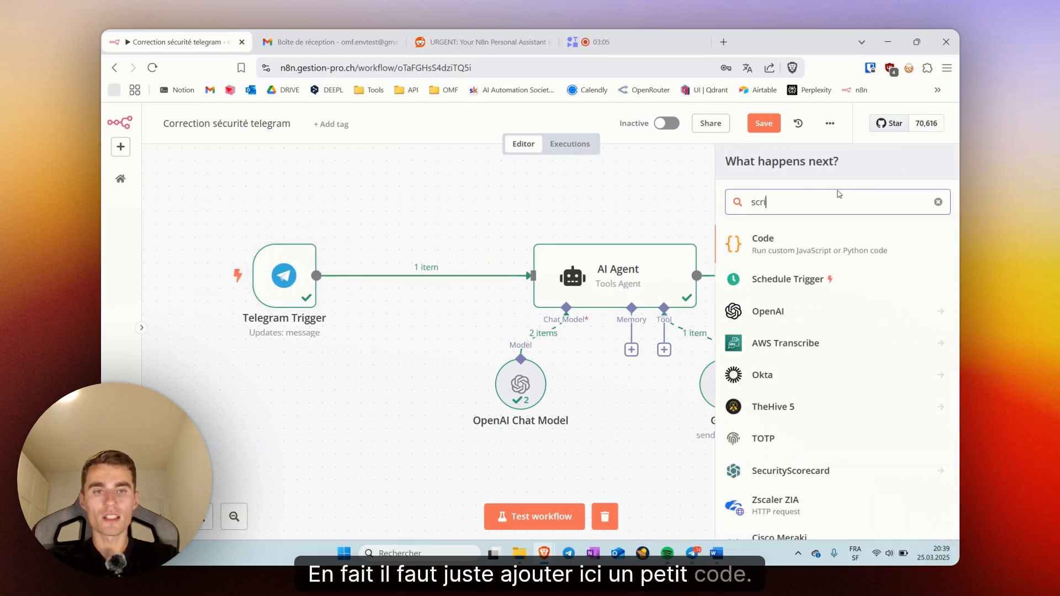
key(Return)
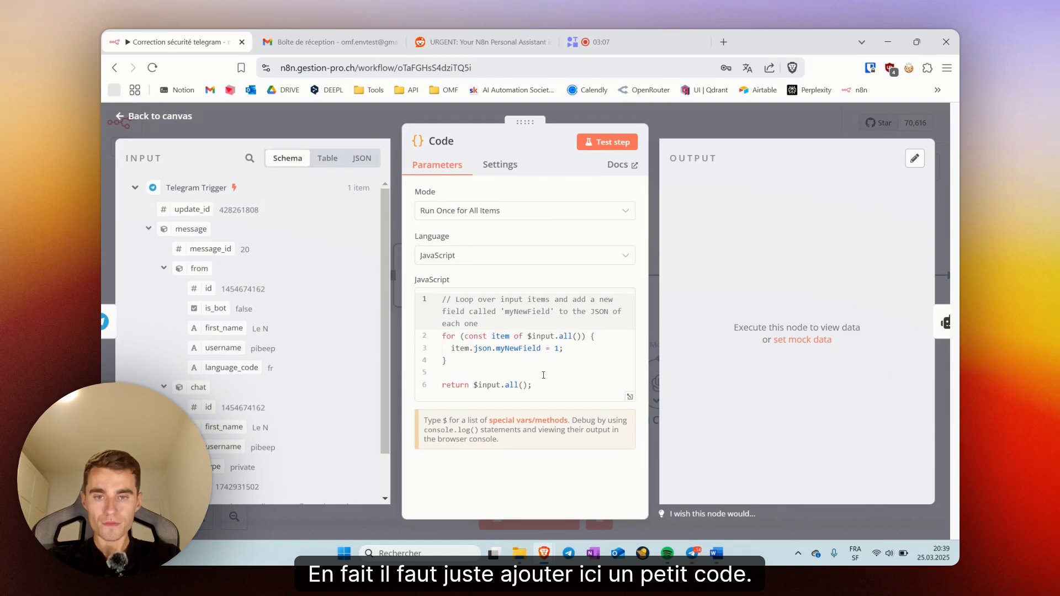
Replace the Code node's default JavaScript with the Word document's snippet, which returns unauthorized: true when message.from.id differs from YOUR_USER_ID_HERE.
click(543, 375)
key(ctrl+a)
key(BackSpace)
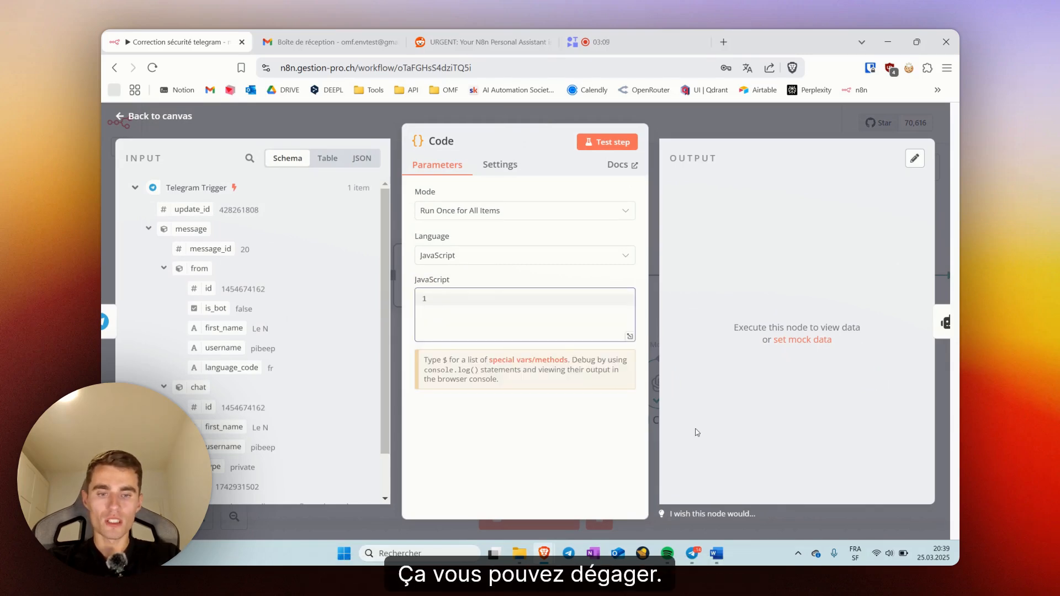
mouse_move(716, 553)
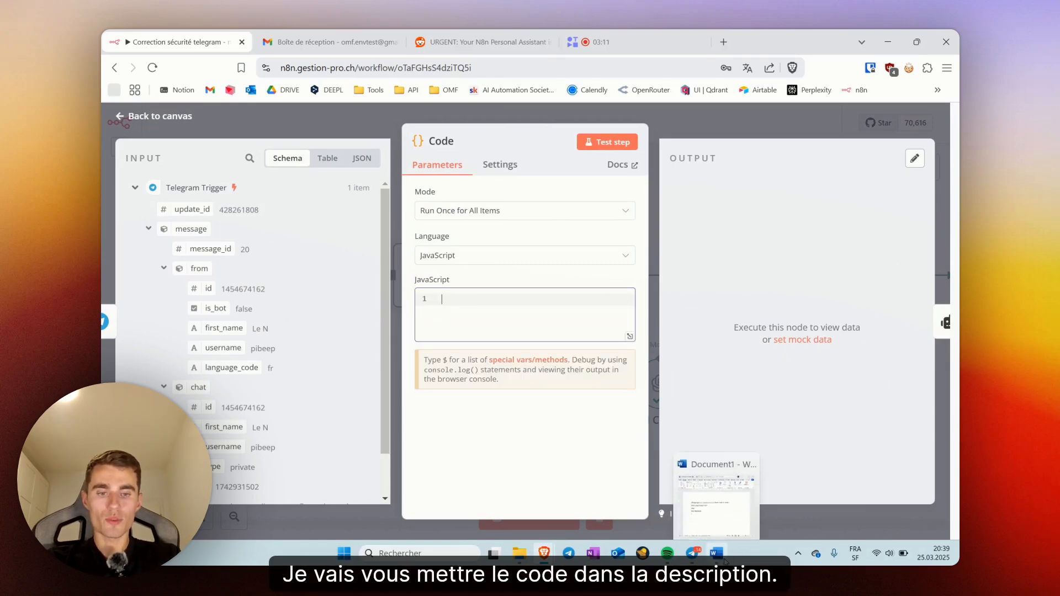
click(722, 497)
drag(498, 389, 470, 294)
key(ctrl+c)
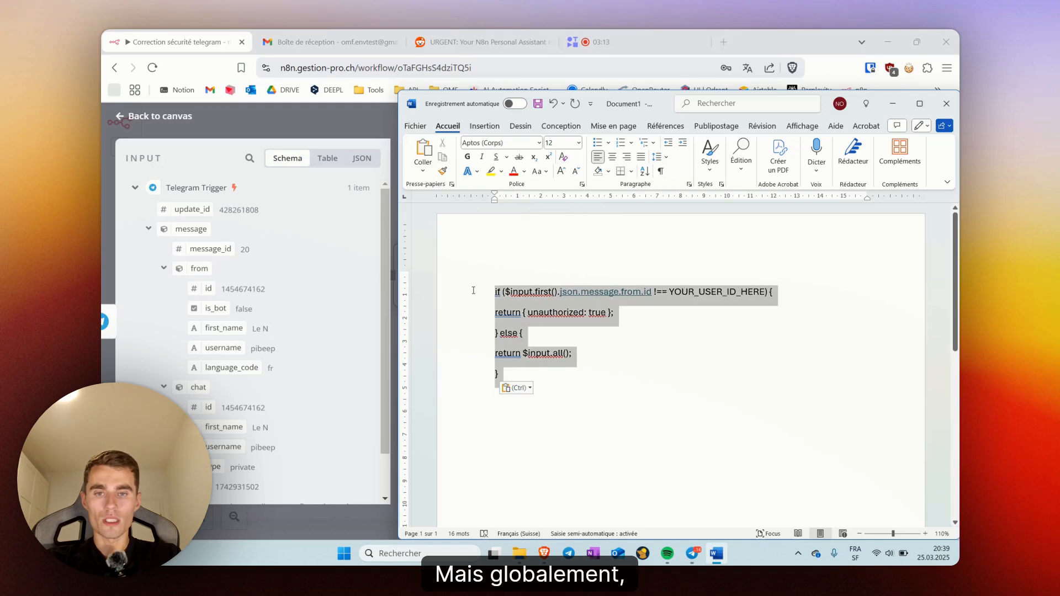
click(893, 104)
key(ctrl+v)
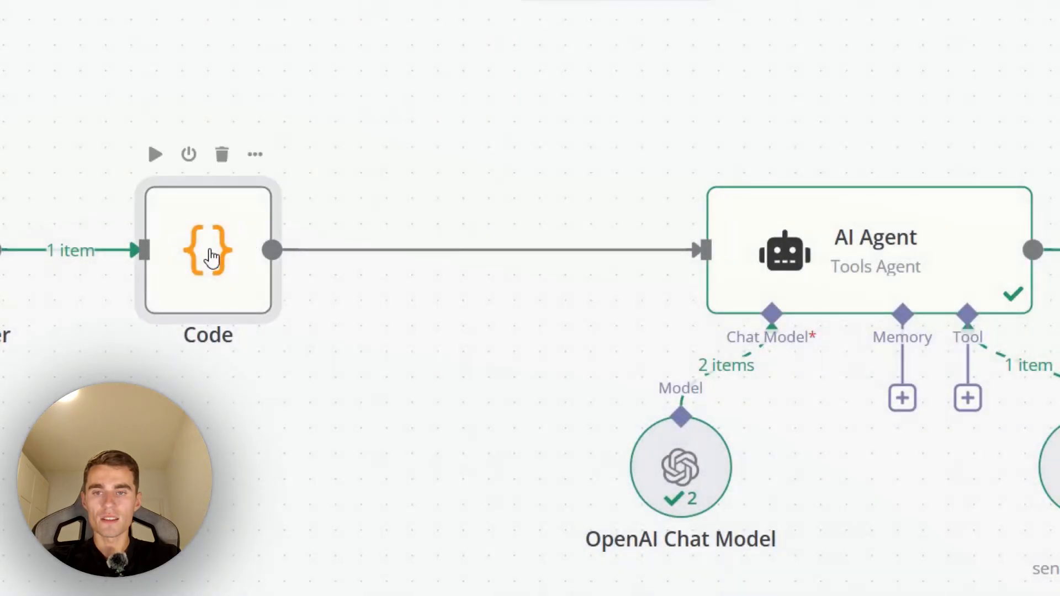
Look over the Code node's script and the BenzInProgress chat in Telegram, and return to the workflow canvas.
double_click(208, 256)
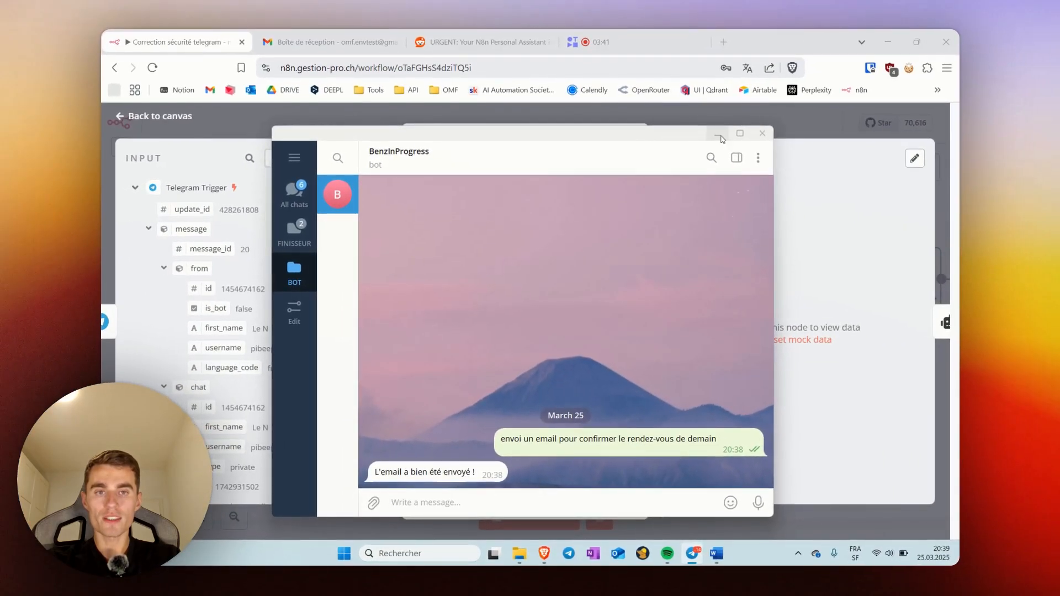
click(719, 134)
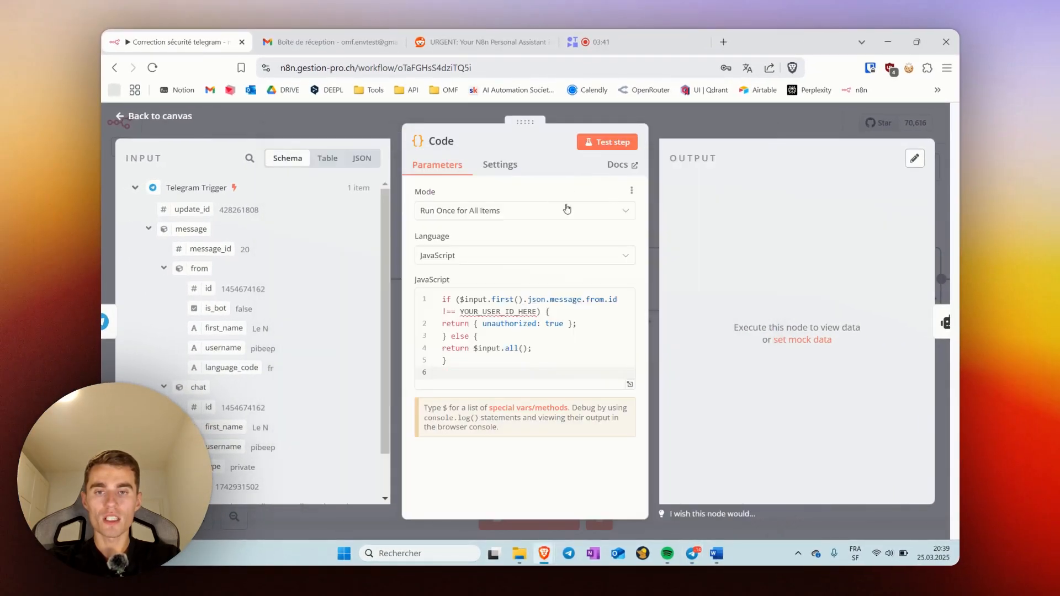
click(694, 130)
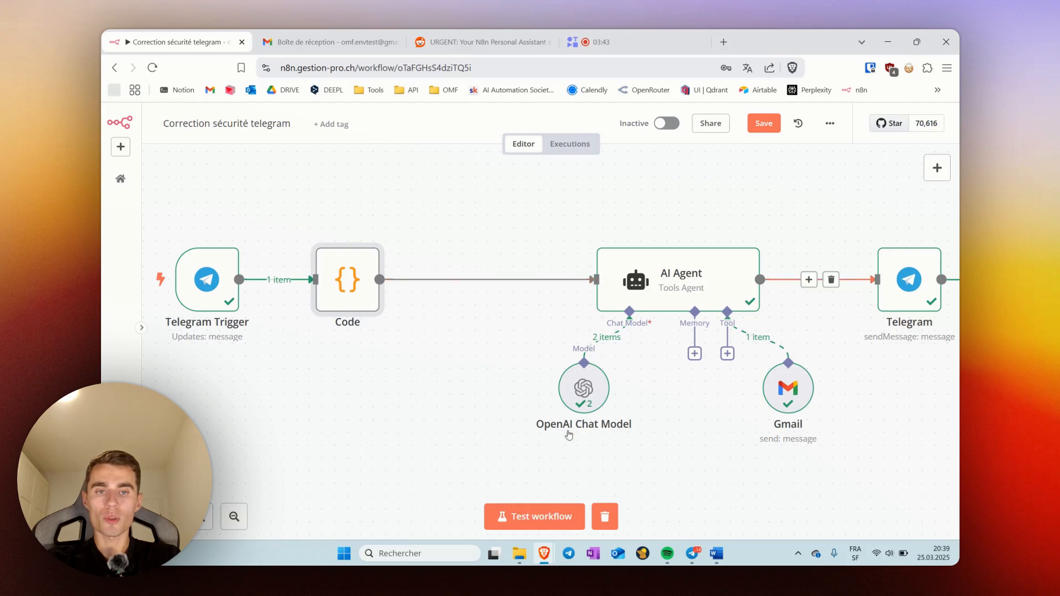
Examine the Code node's user ID condition and its "unauthorized: true" return line.
double_click(347, 279)
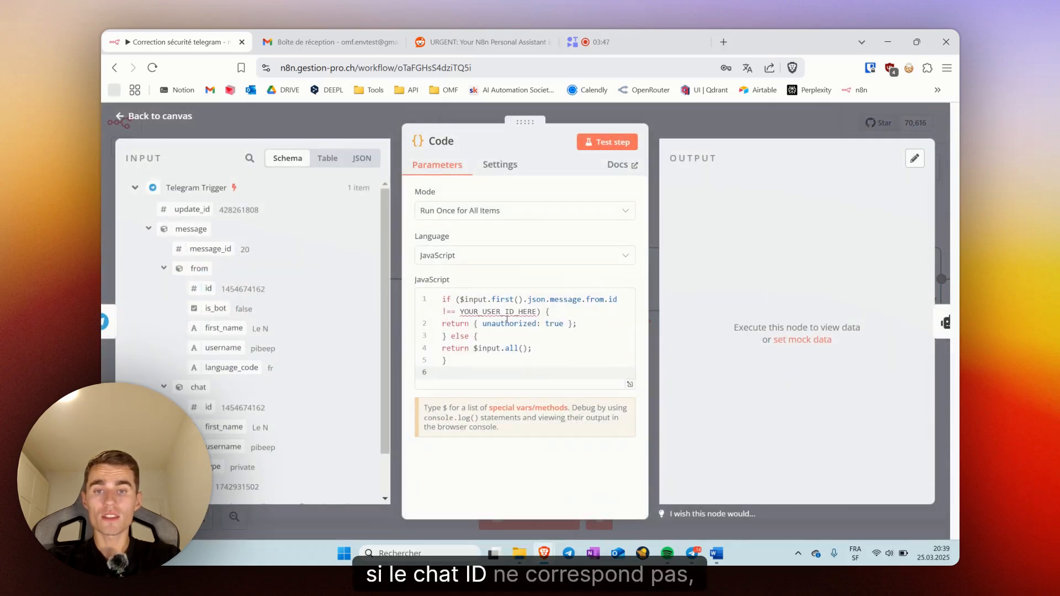
double_click(483, 324)
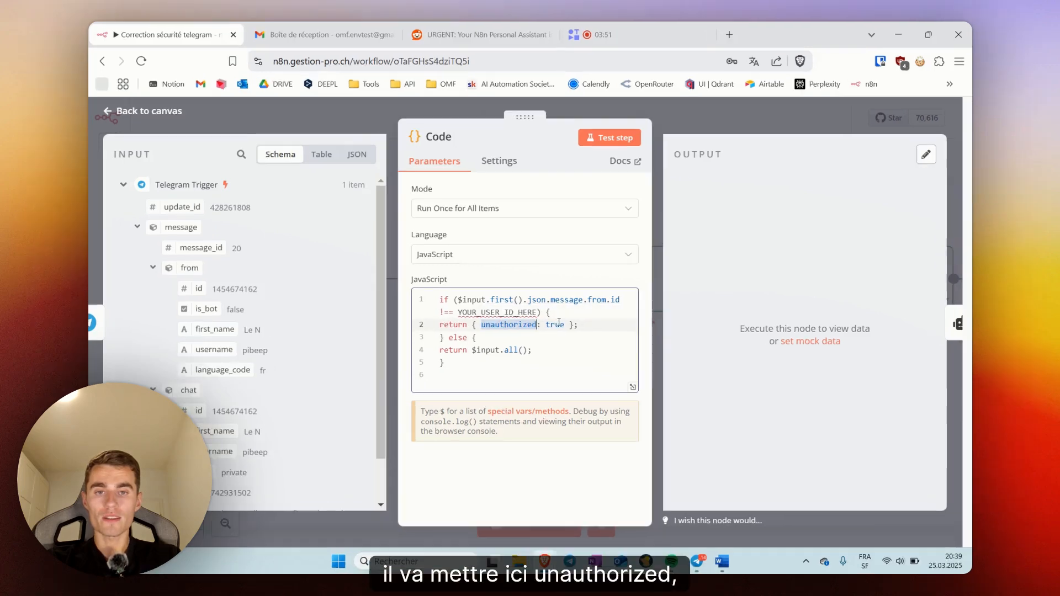
double_click(554, 324)
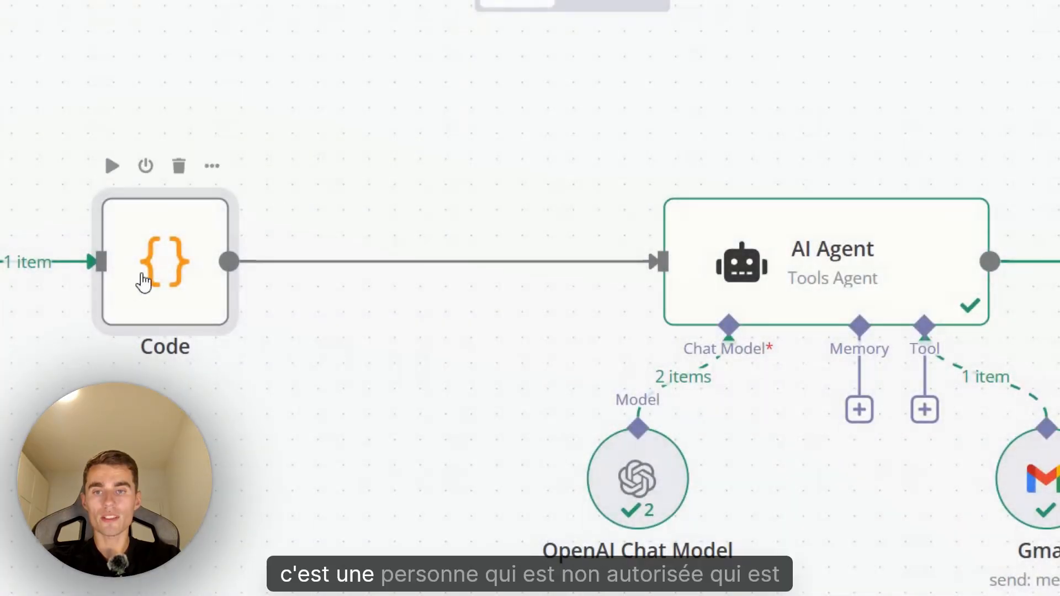
drag(163, 276, 187, 271)
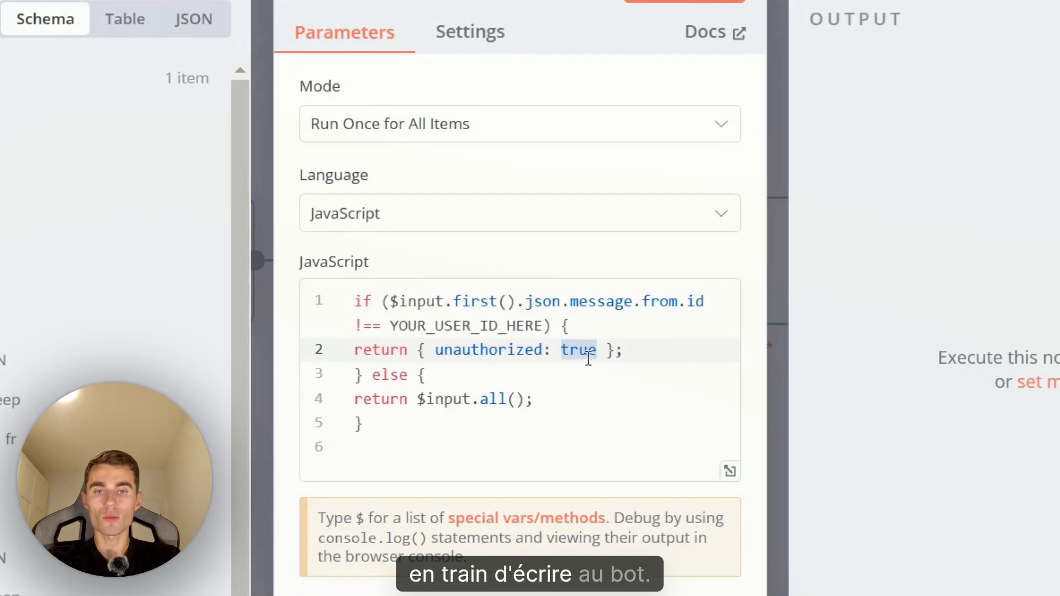
click(579, 316)
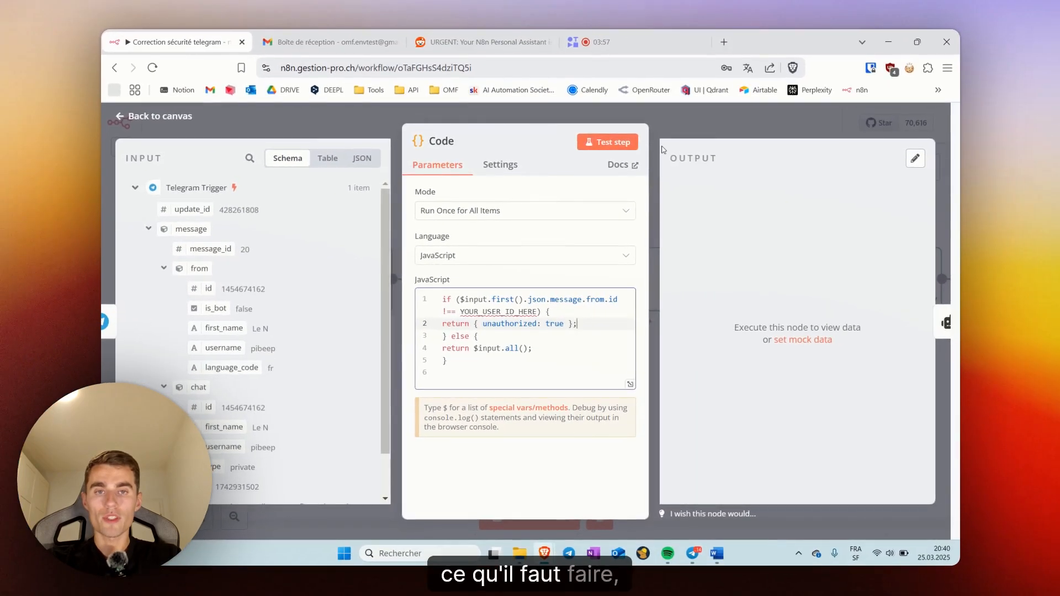
Replace YOUR_USER_ID_HERE in the Code node's condition with the Chat ID copied from the Telegram Send Message node.
click(732, 576)
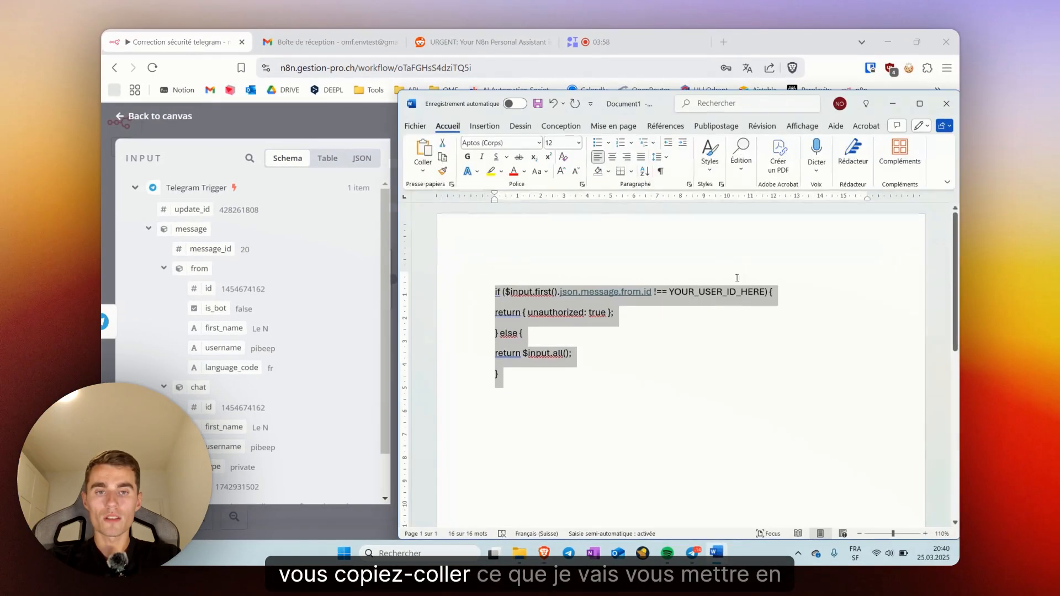
click(893, 104)
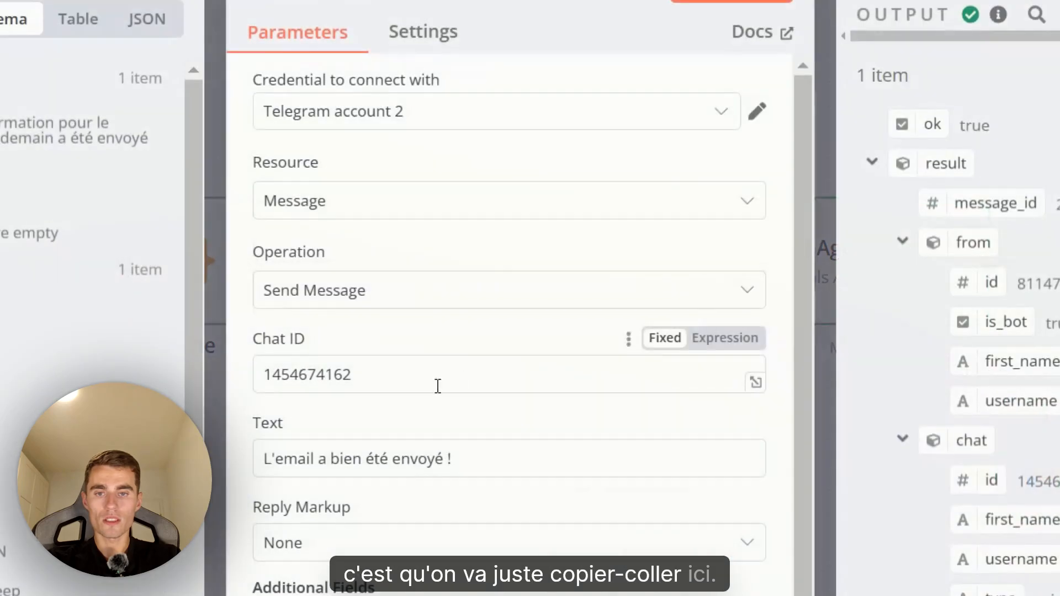
drag(438, 383, 219, 373)
key(ctrl+c)
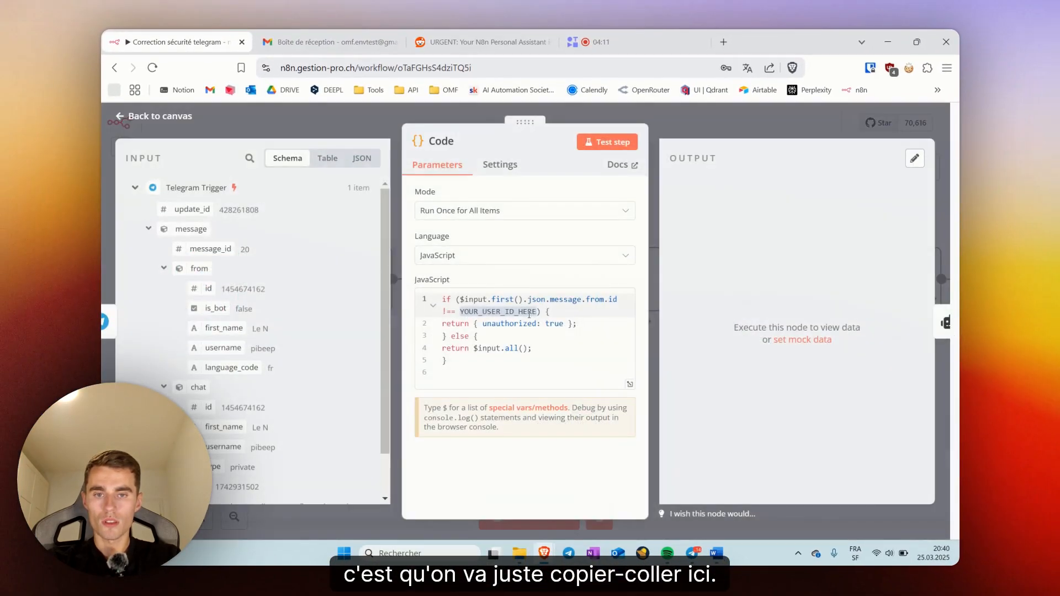
drag(536, 311, 459, 311)
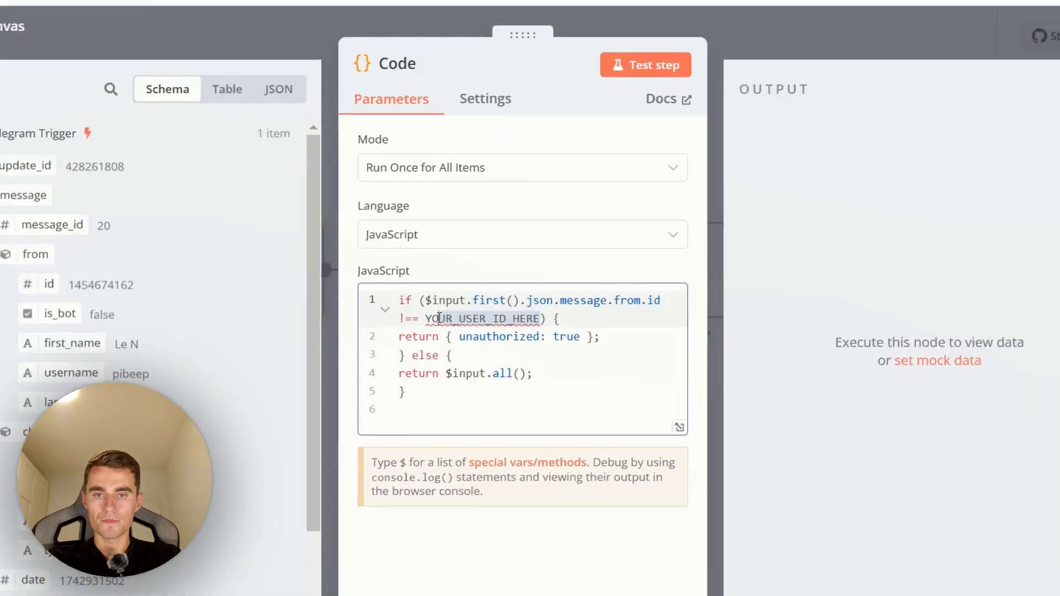
key(ctrl+v)
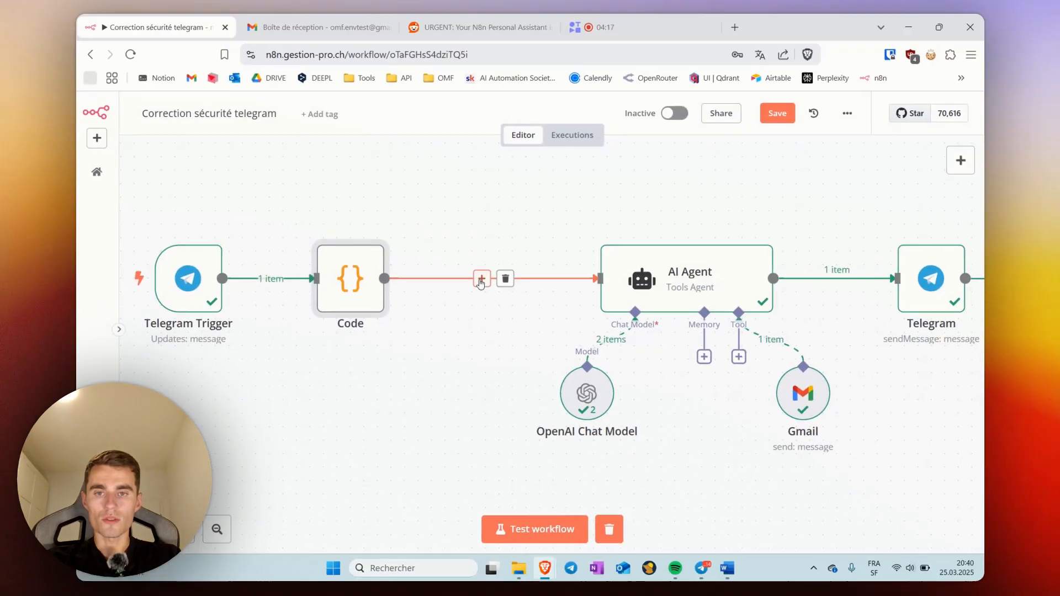
Insert an If node between the Code node and the AI Agent, and execute the previous nodes to load its input data.
click(480, 279)
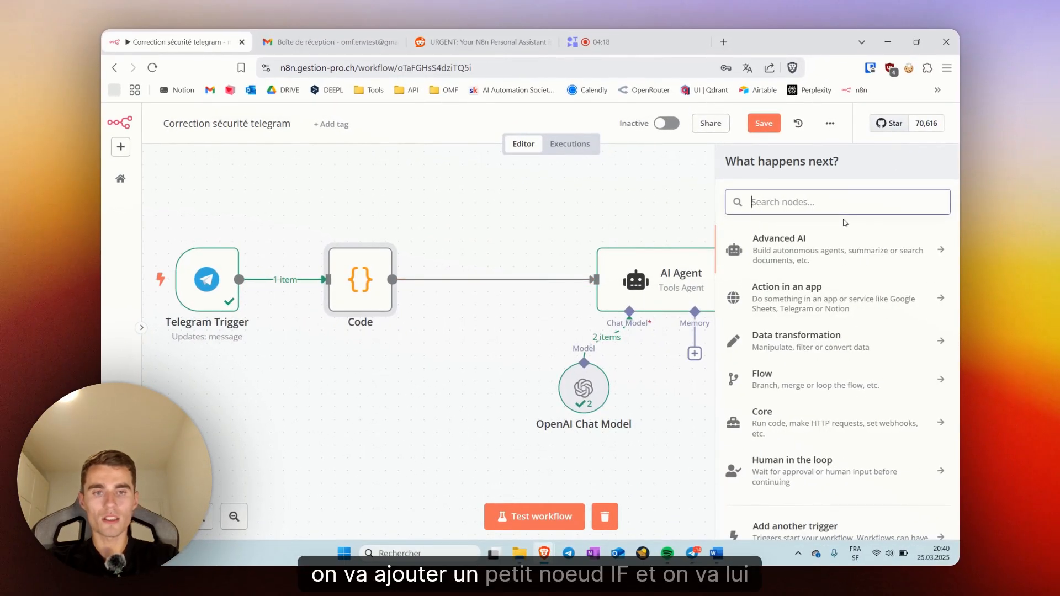
text(if)
key(Return)
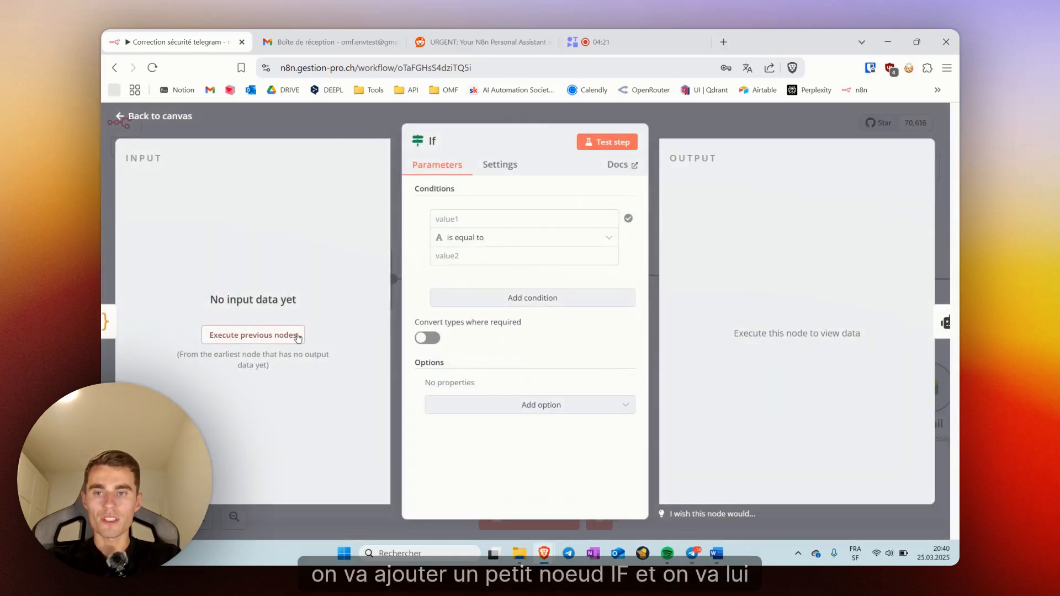
click(253, 334)
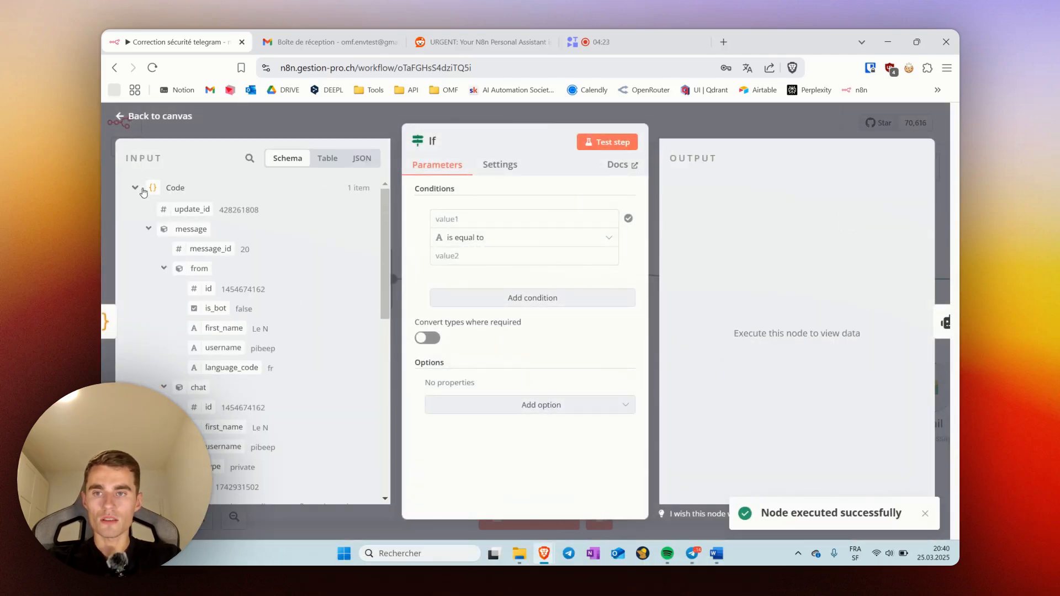
click(325, 122)
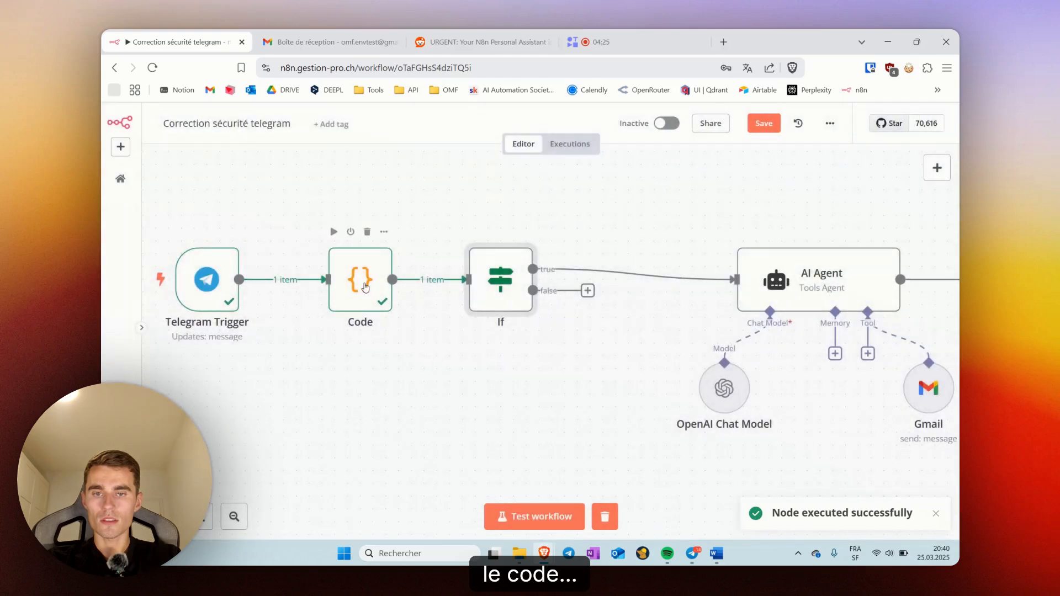
drag(486, 288, 525, 288)
Change the last digit of the user ID in the Code node's condition to 3 and test the node.
double_click(351, 280)
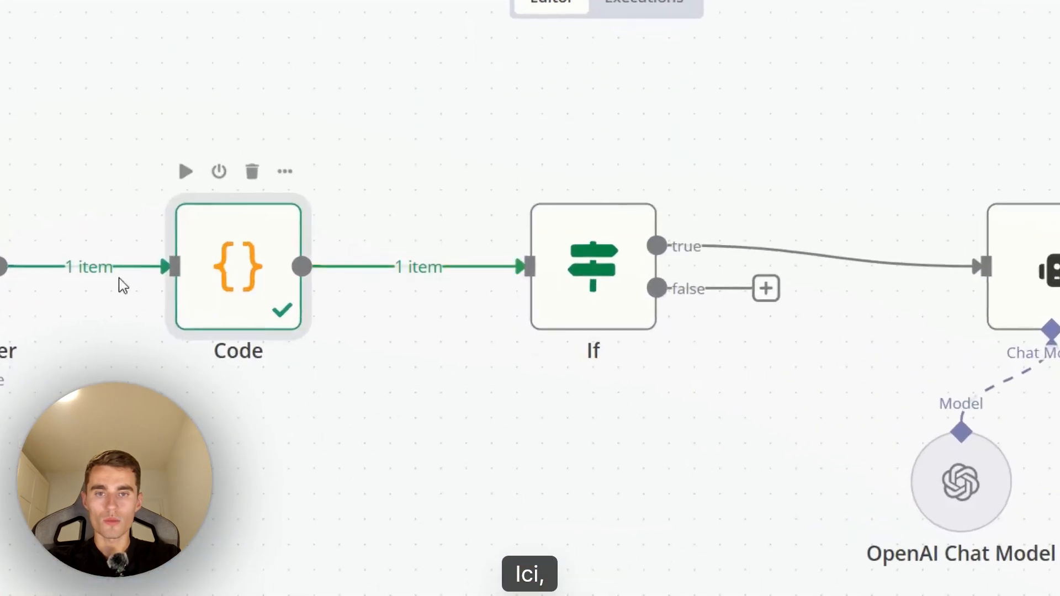
click(533, 331)
click(519, 331)
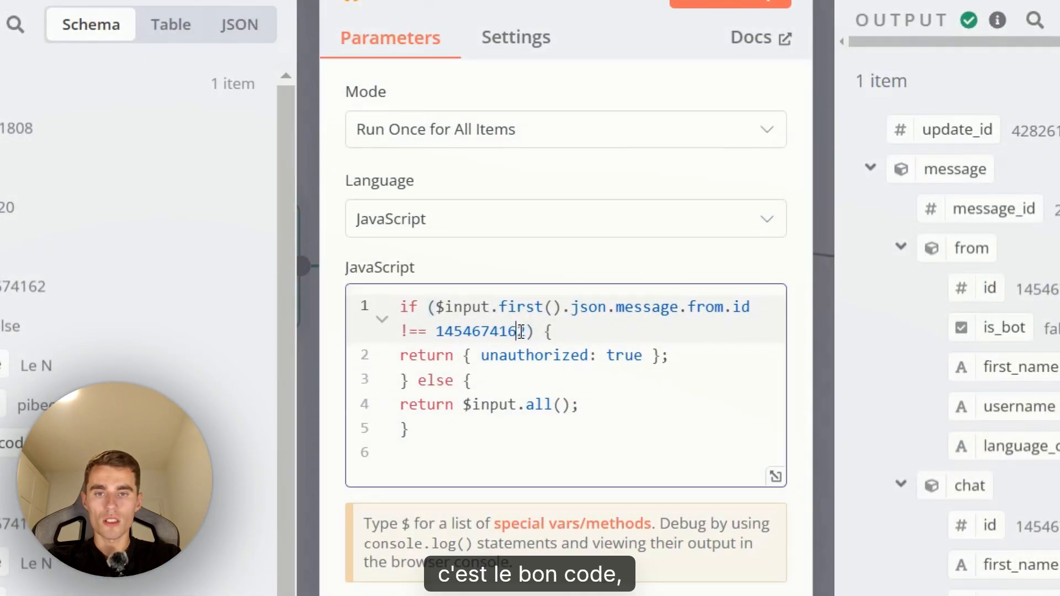
key(Delete)
text(3)
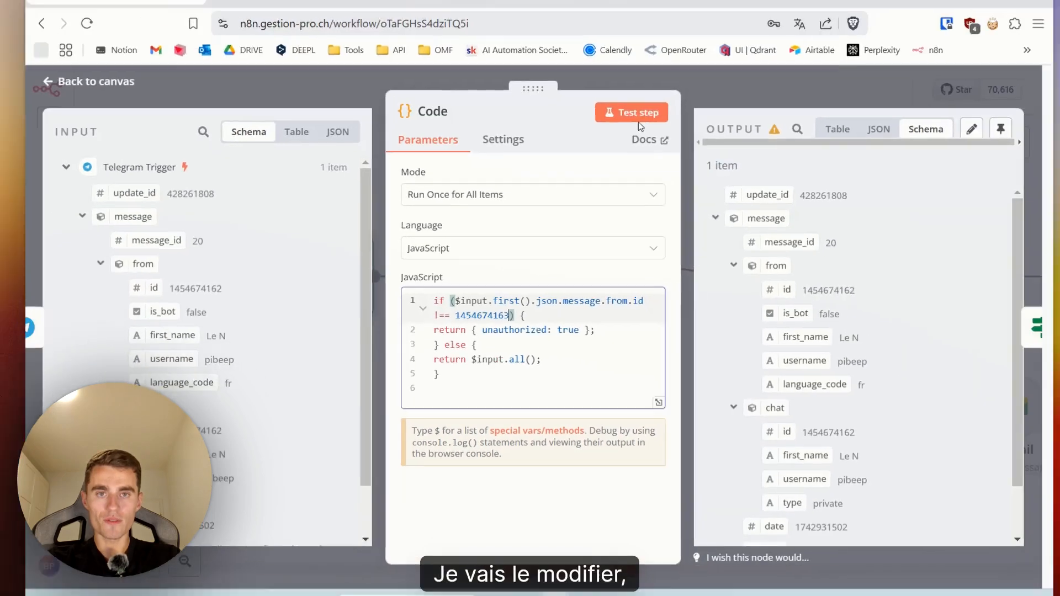
click(731, 2)
click(718, 108)
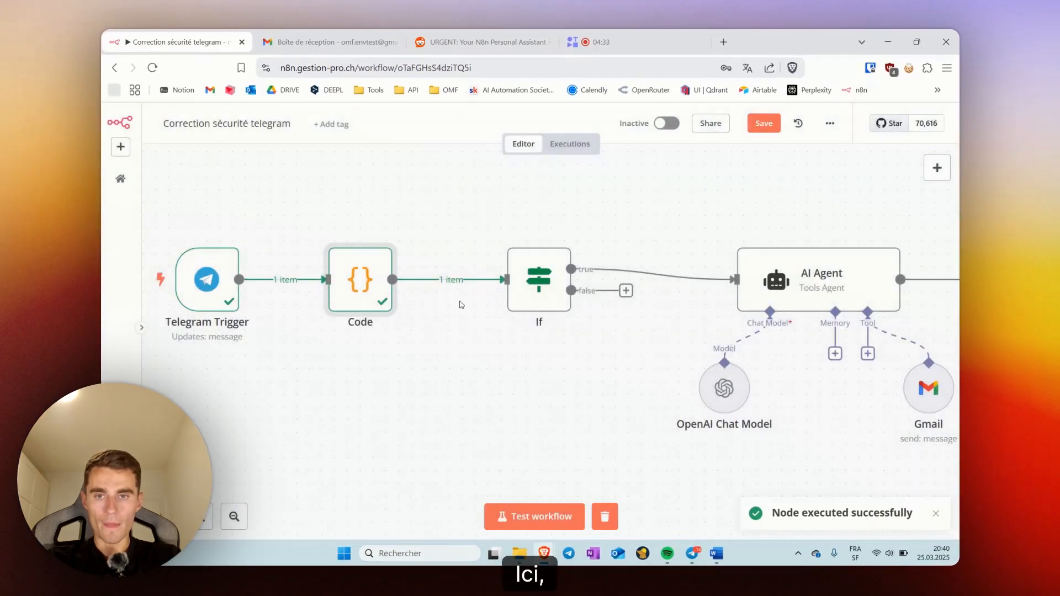
Compare the user ID in the Code node's condition with the incoming chat ID, and return to the canvas.
double_click(372, 287)
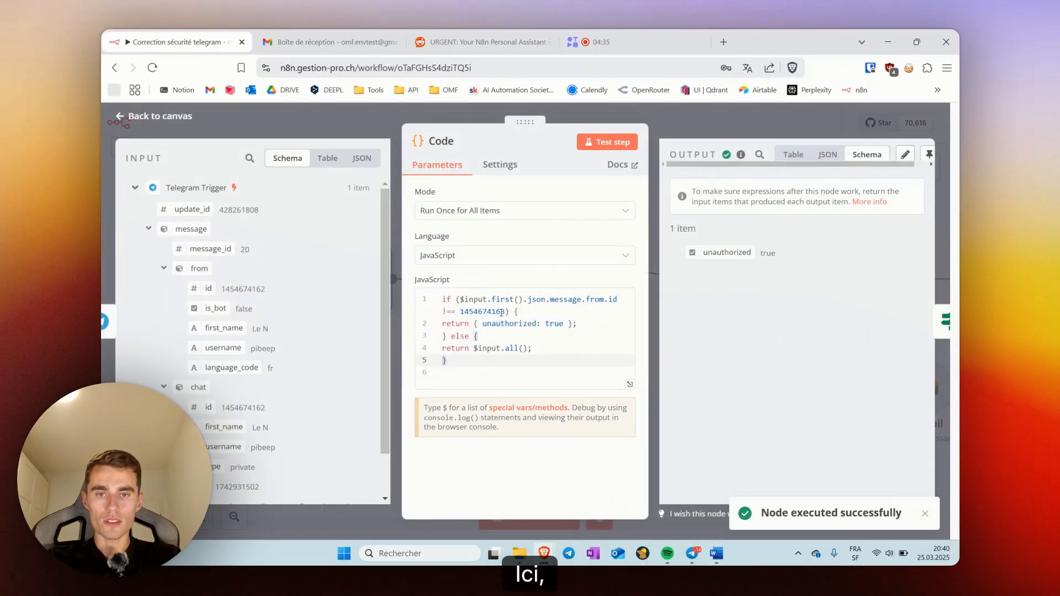
drag(502, 312, 464, 310)
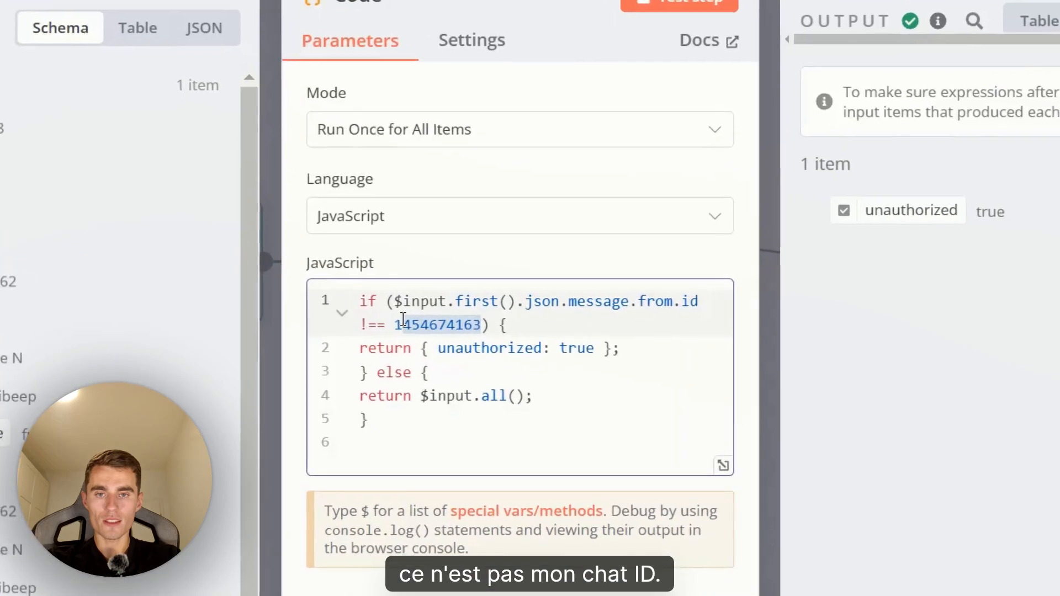
click(482, 324)
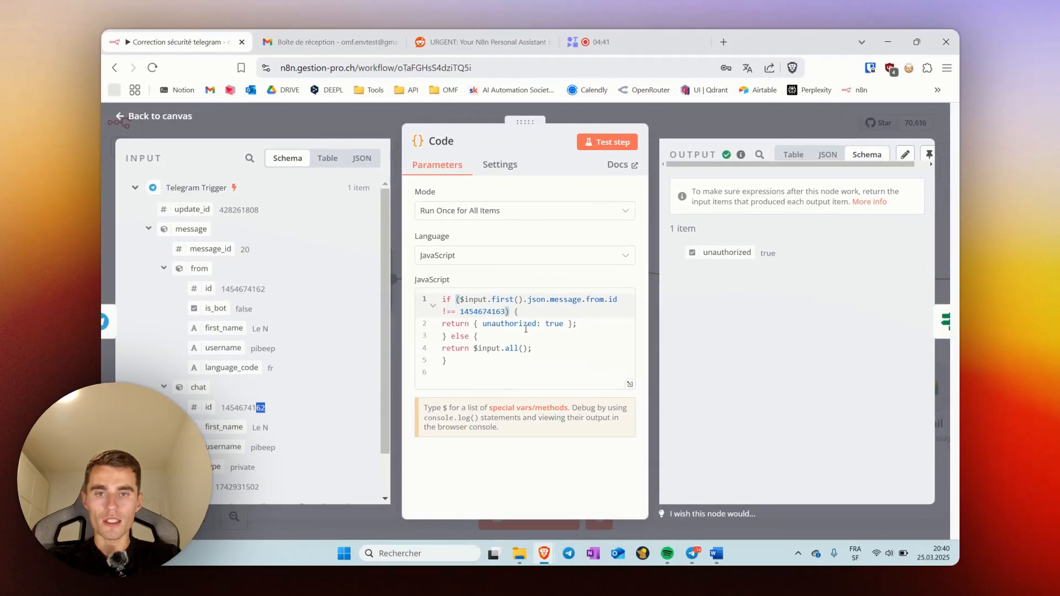
click(512, 311)
click(720, 120)
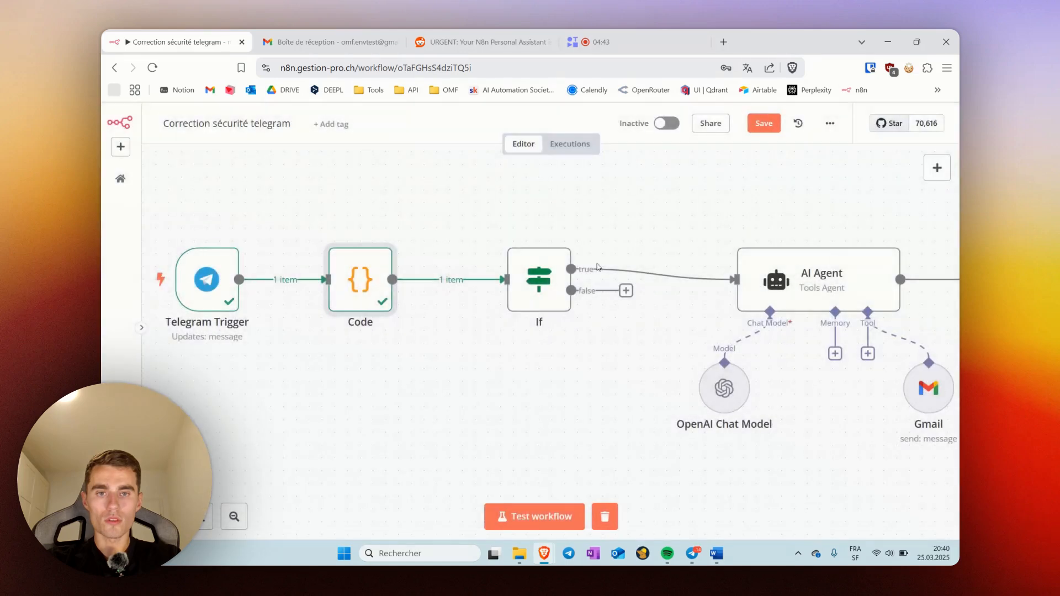
Set the If node's condition to check that the Boolean {{ $json.unauthorized }} is true.
double_click(540, 293)
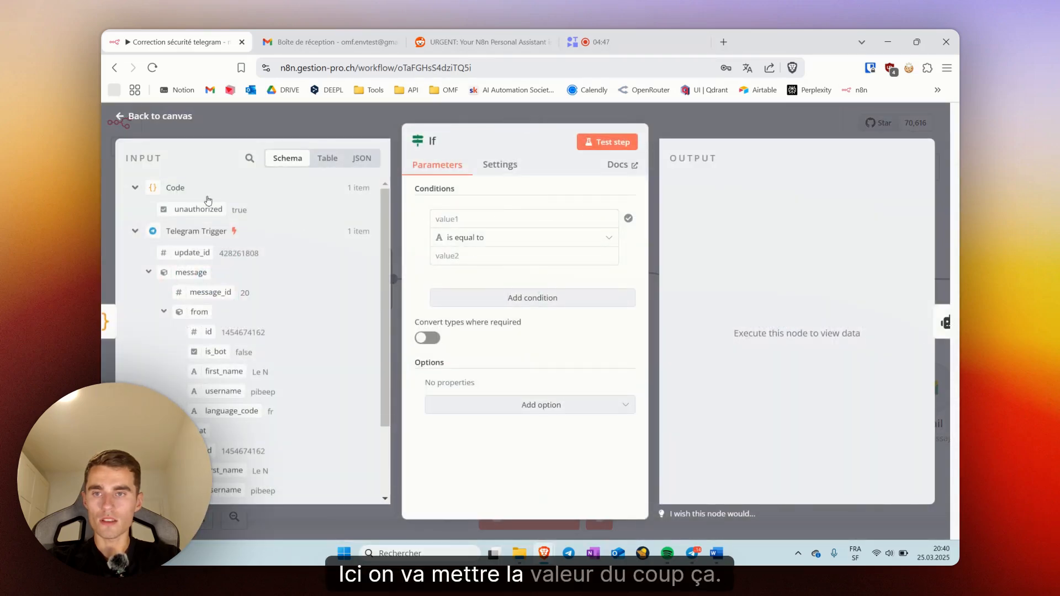
drag(199, 208, 485, 220)
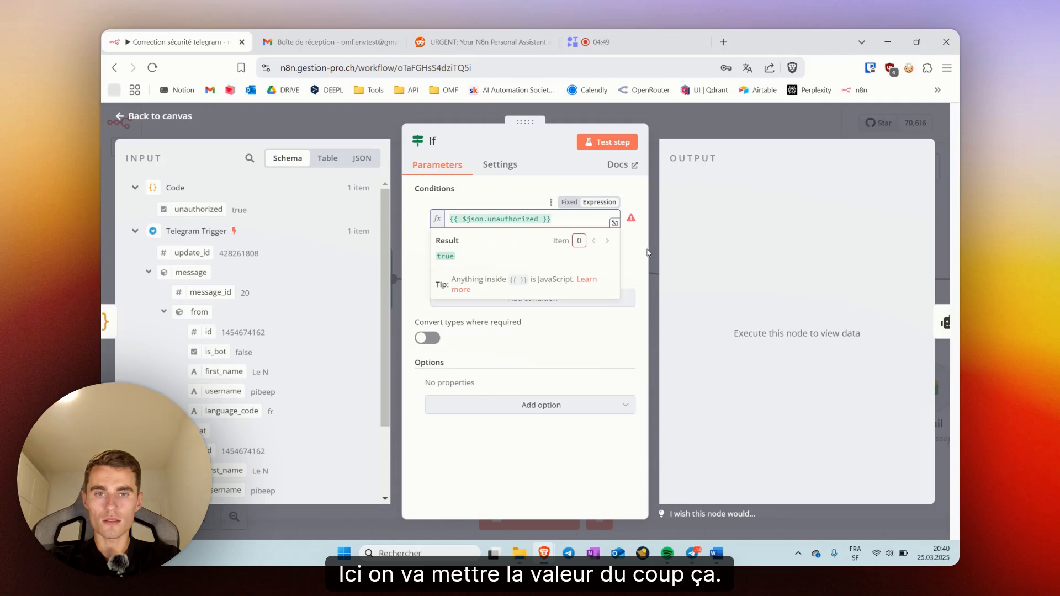
click(533, 239)
mouse_move(532, 344)
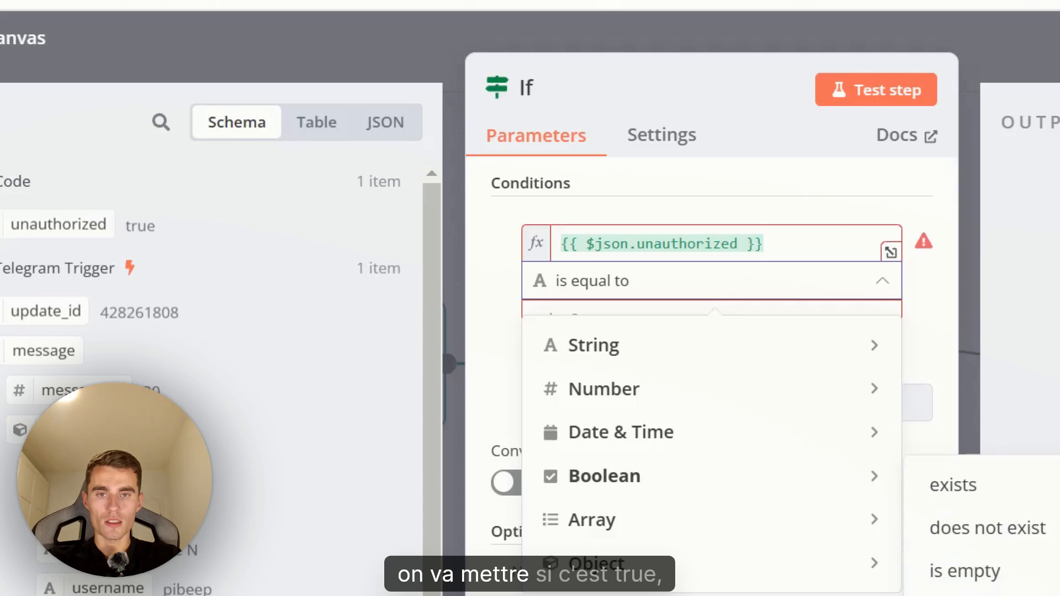
click(952, 595)
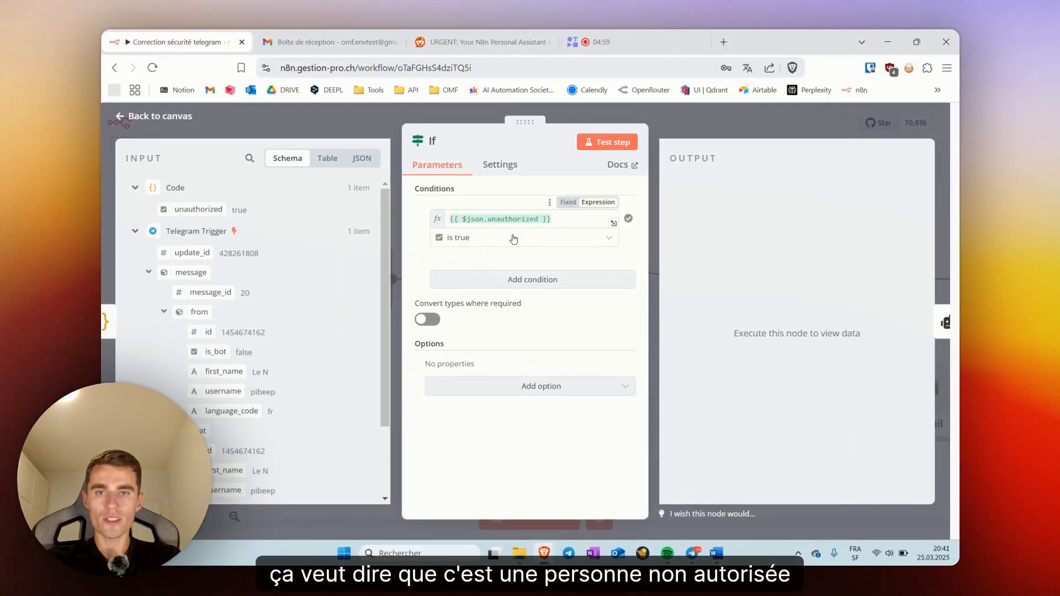
key(Escape)
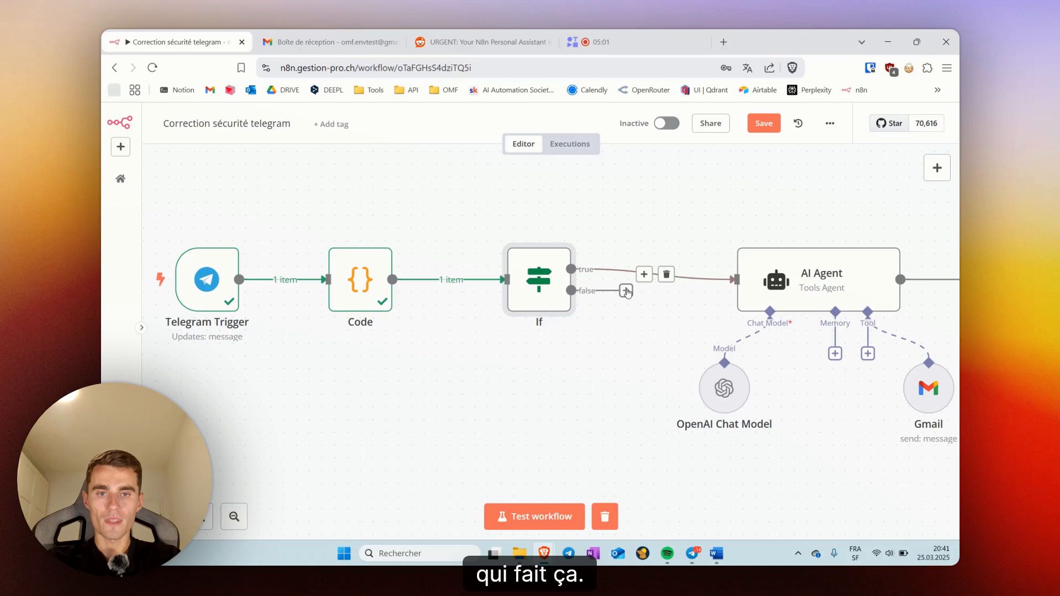
Reroute the AI Agent from the If node's true output to its false output, and adjust the If node's placement.
click(667, 275)
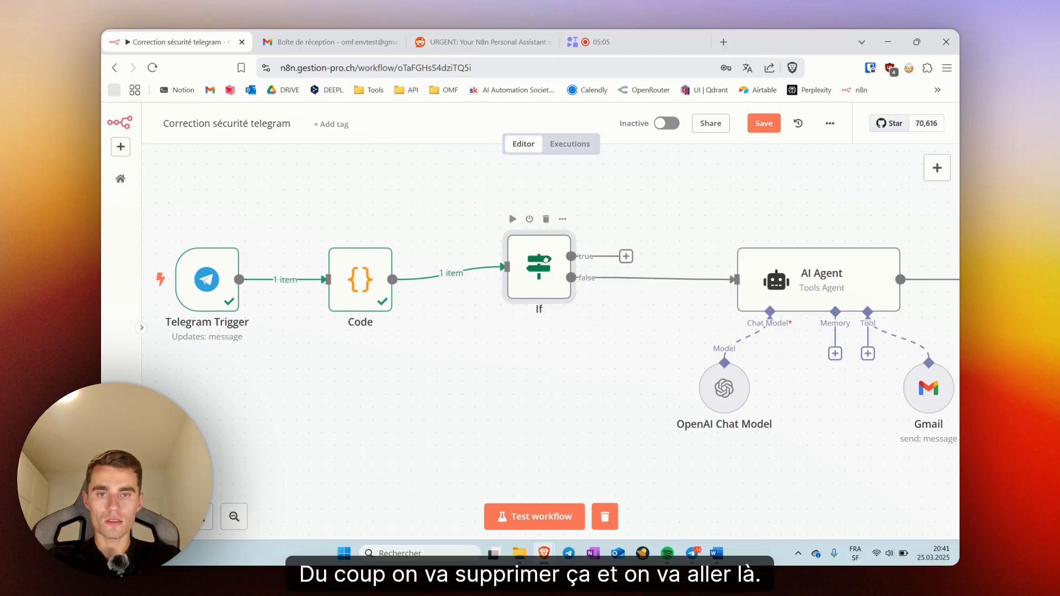
drag(542, 274, 546, 270)
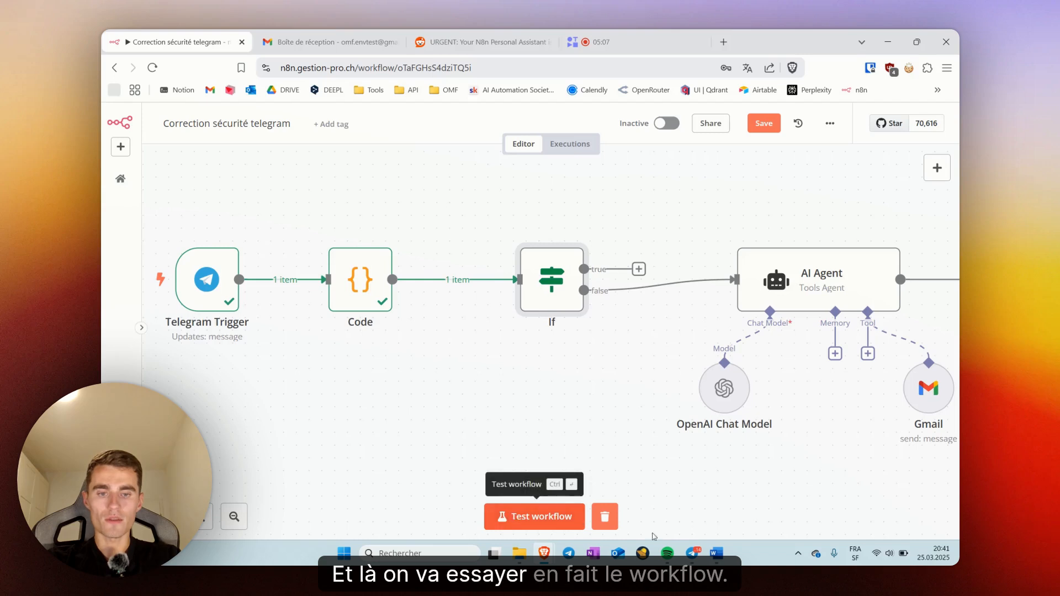
Test the workflow by resending "envoi un email pour confirmer le rendez-vous de demain" to the BenzInProgress bot in Telegram, and return to the canvas.
click(550, 520)
click(691, 553)
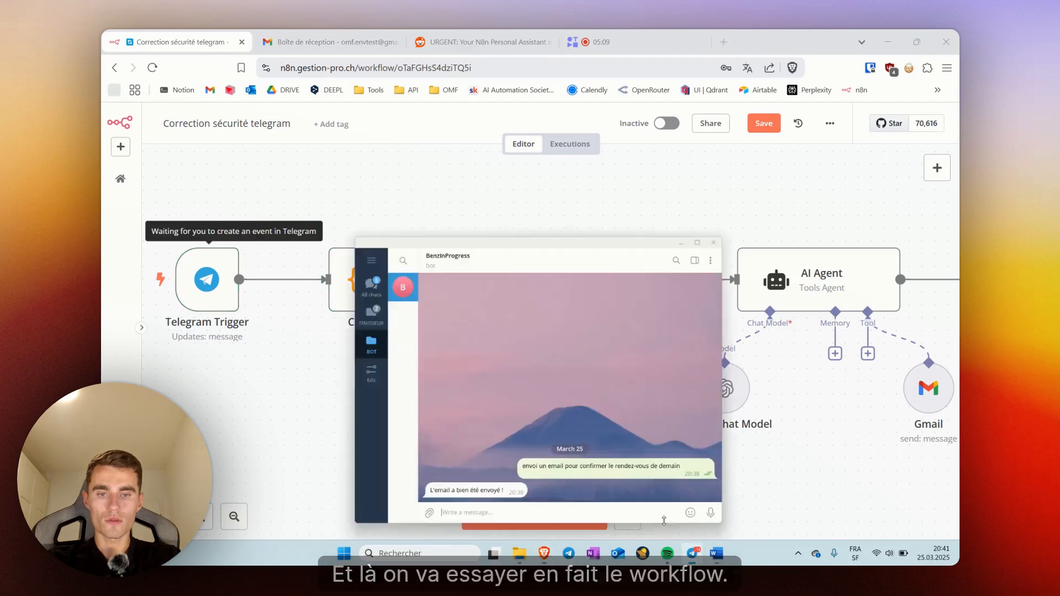
drag(500, 439, 736, 441)
key(ctrl+c)
key(ctrl+v)
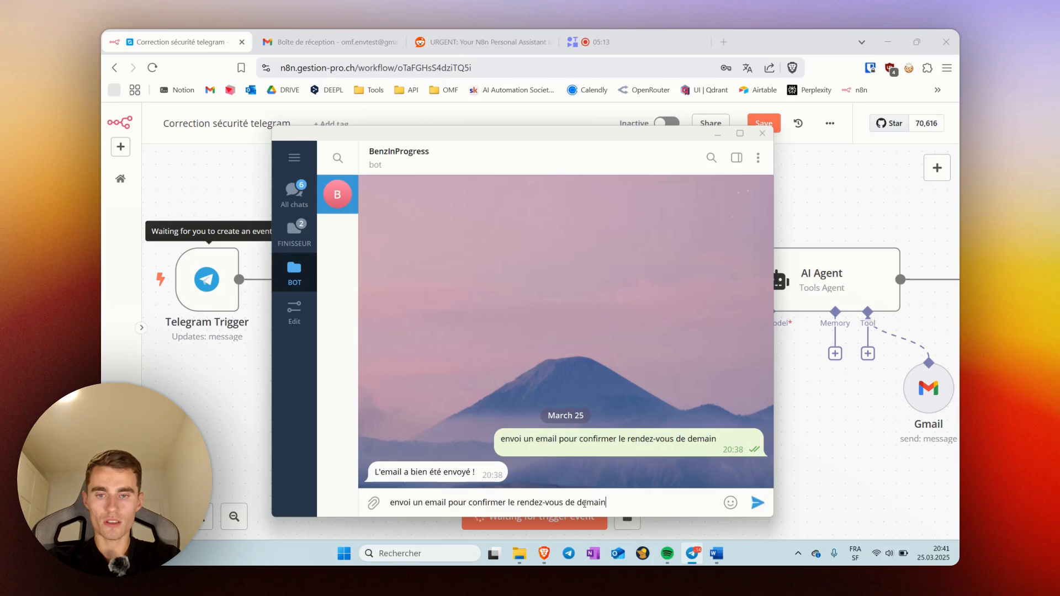
key(Return)
click(810, 210)
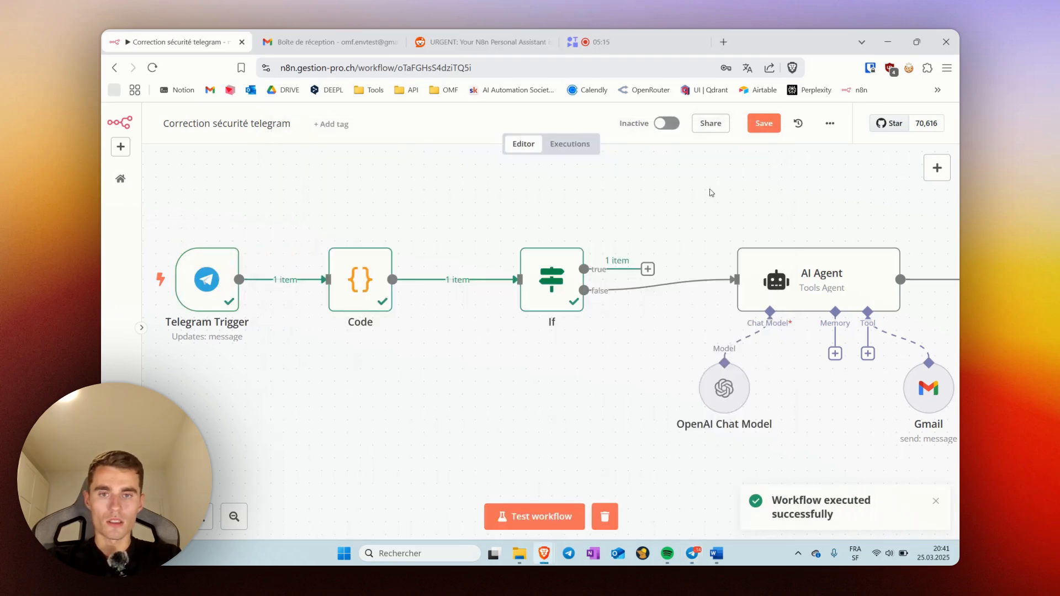
Move the Code and Telegram Trigger nodes closer to the If node, checking the Code node's output and the BenzInProgress chat.
drag(366, 293, 400, 284)
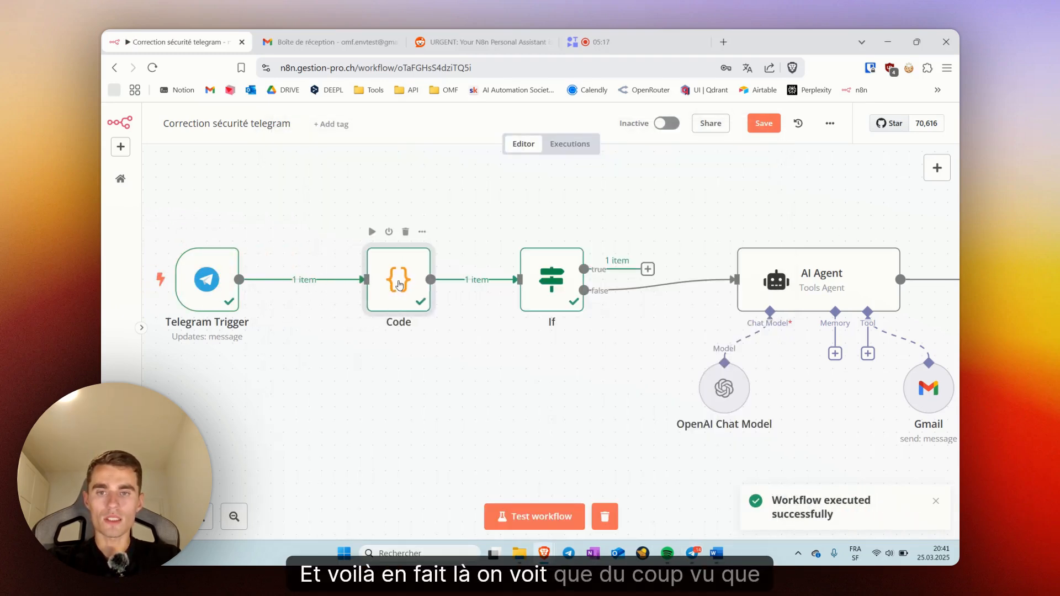
double_click(399, 284)
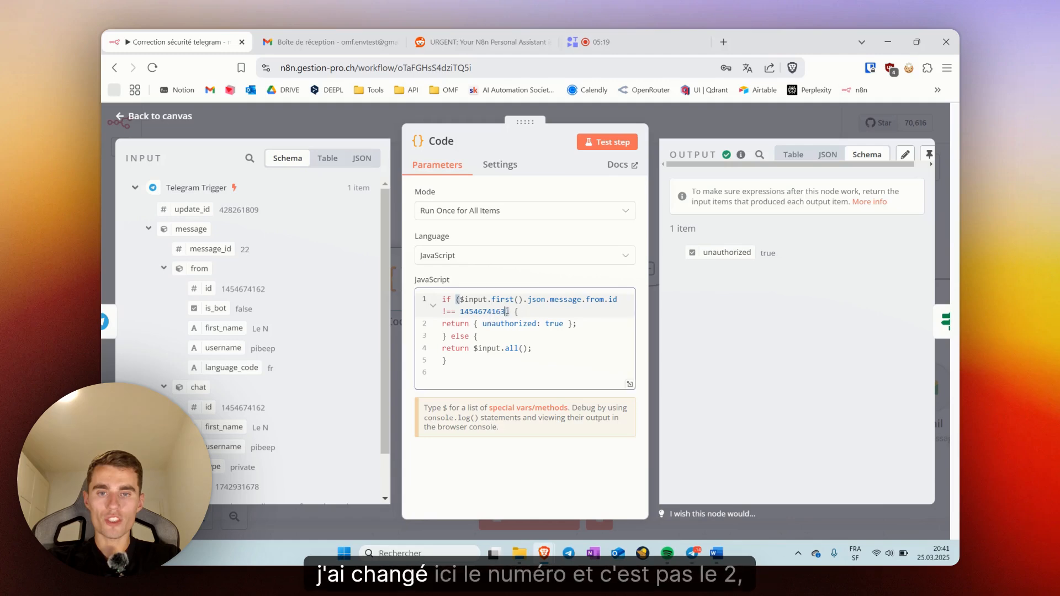
click(705, 127)
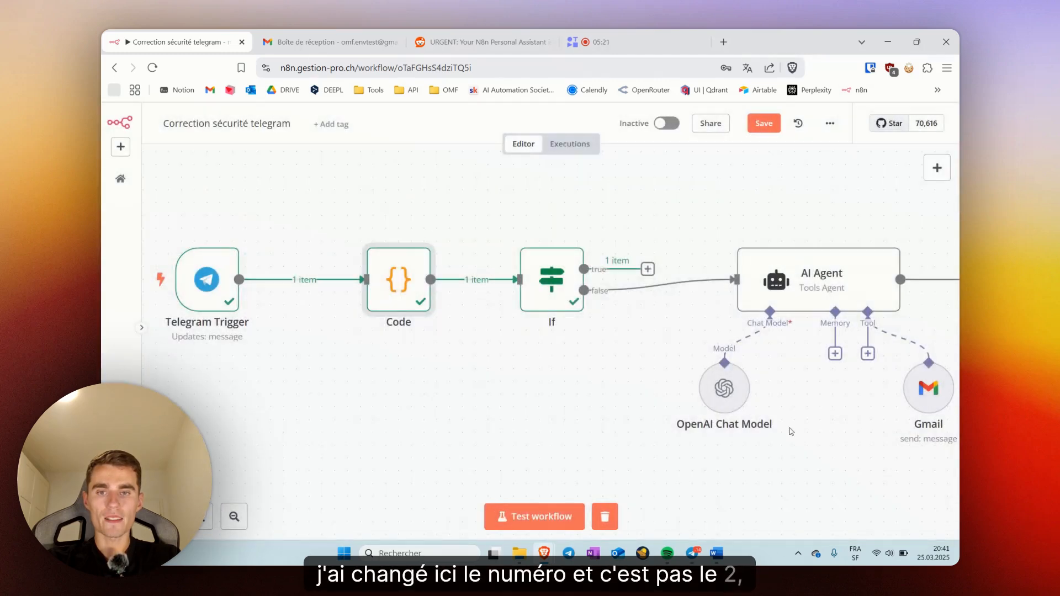
click(692, 552)
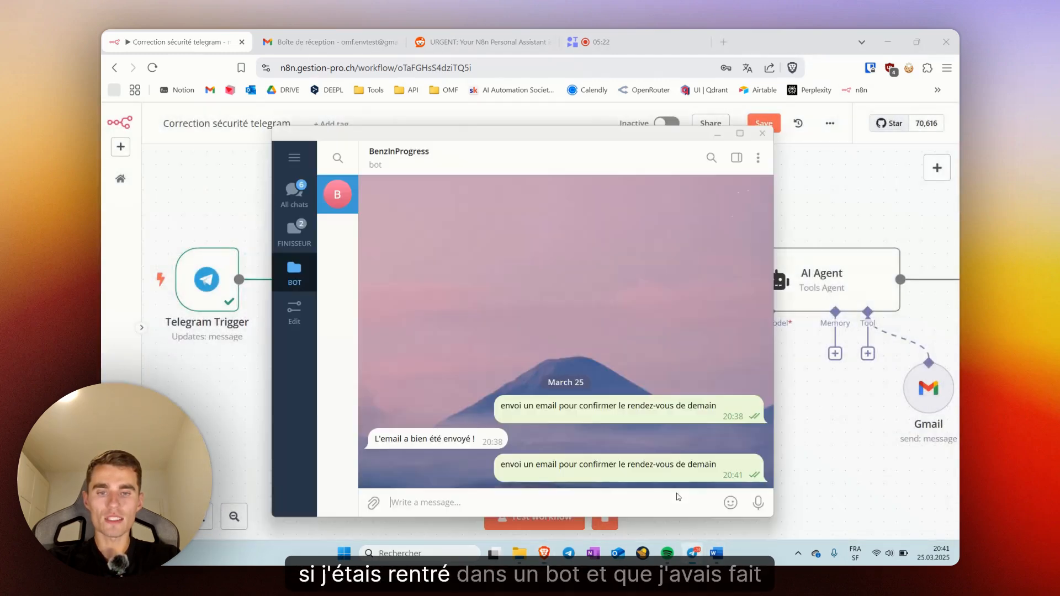
click(800, 198)
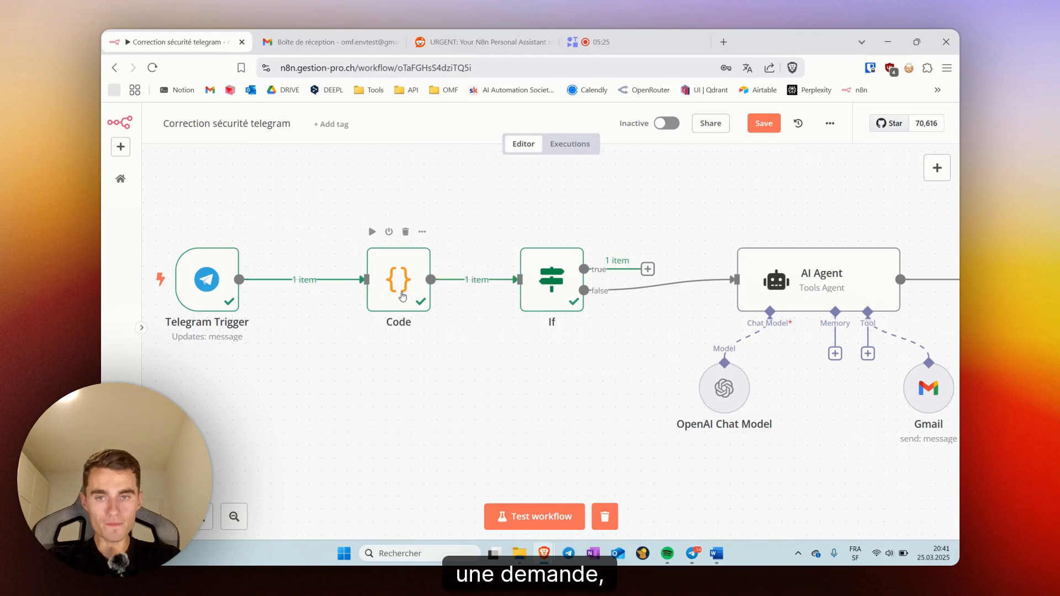
drag(203, 285, 238, 286)
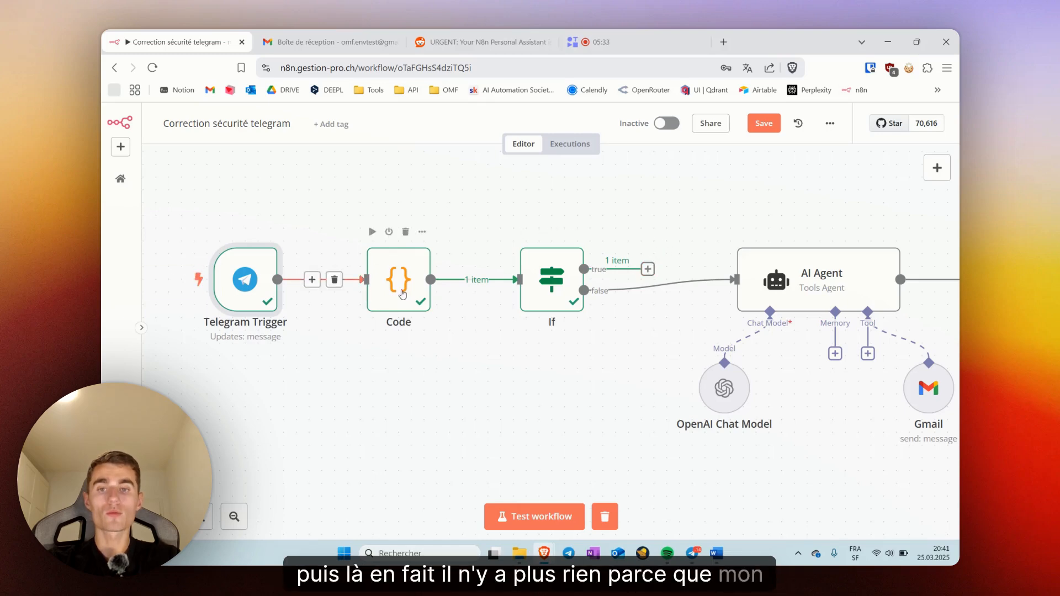
Change the last digit of the user ID in the Code node's condition to 2 so it matches the authorized sender.
double_click(419, 279)
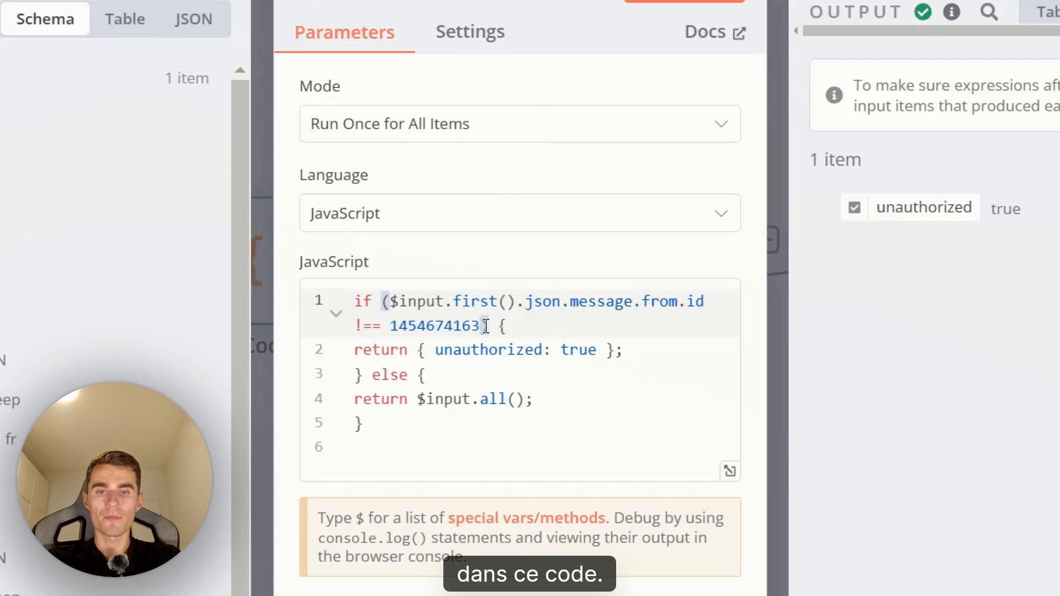
click(485, 326)
key(BackSpace)
text(2)
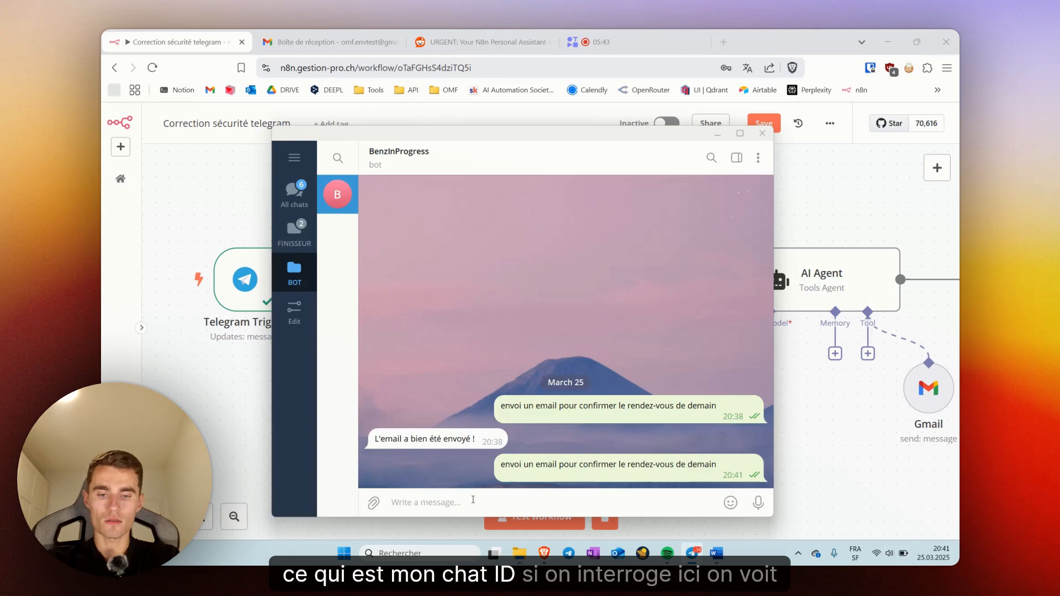
text(@)
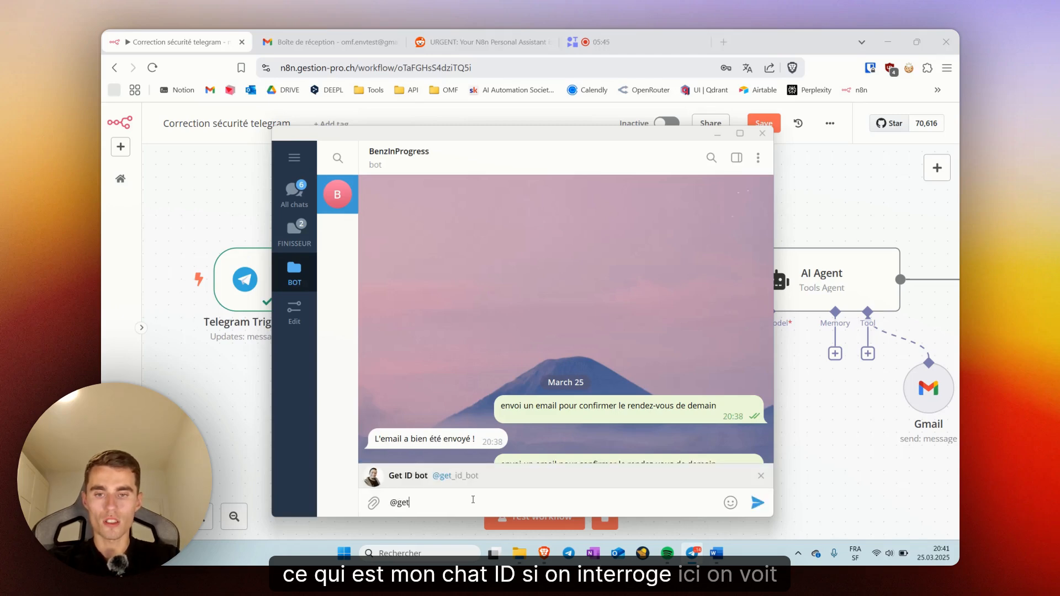
text(get)
click(450, 479)
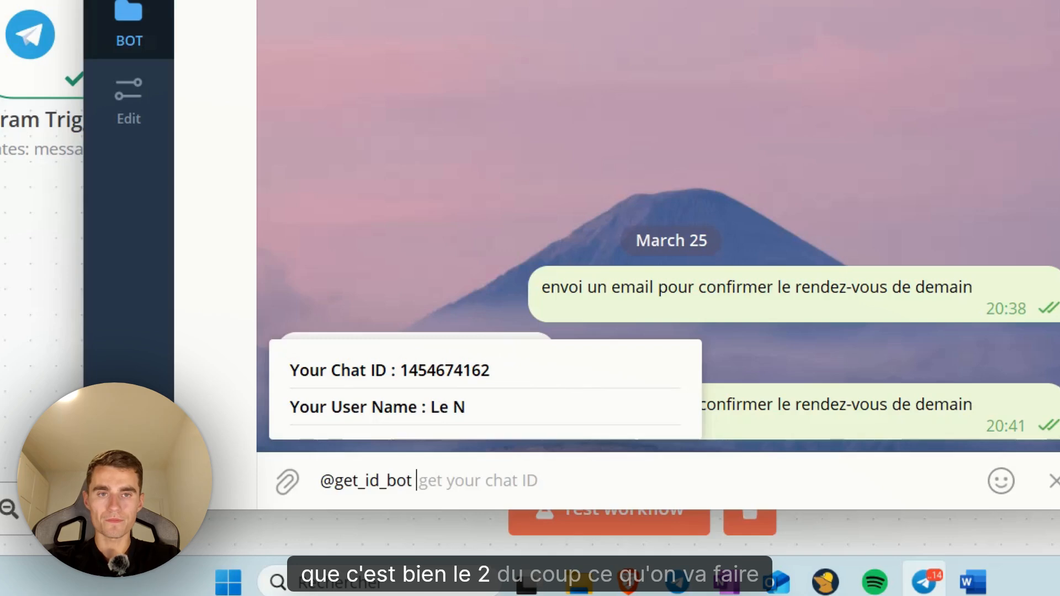
click(982, 1)
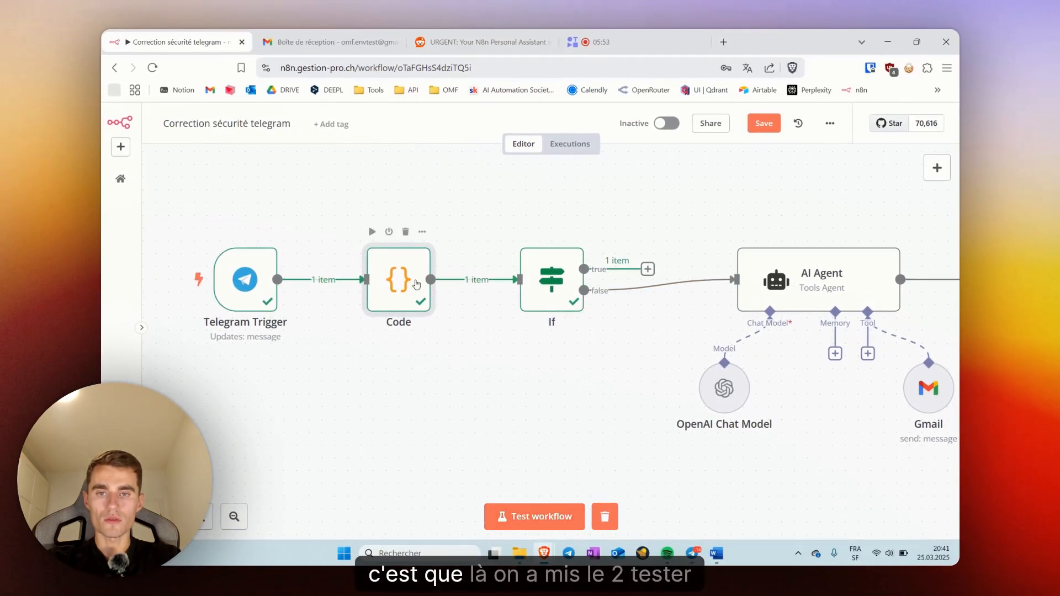
double_click(418, 280)
key(Escape)
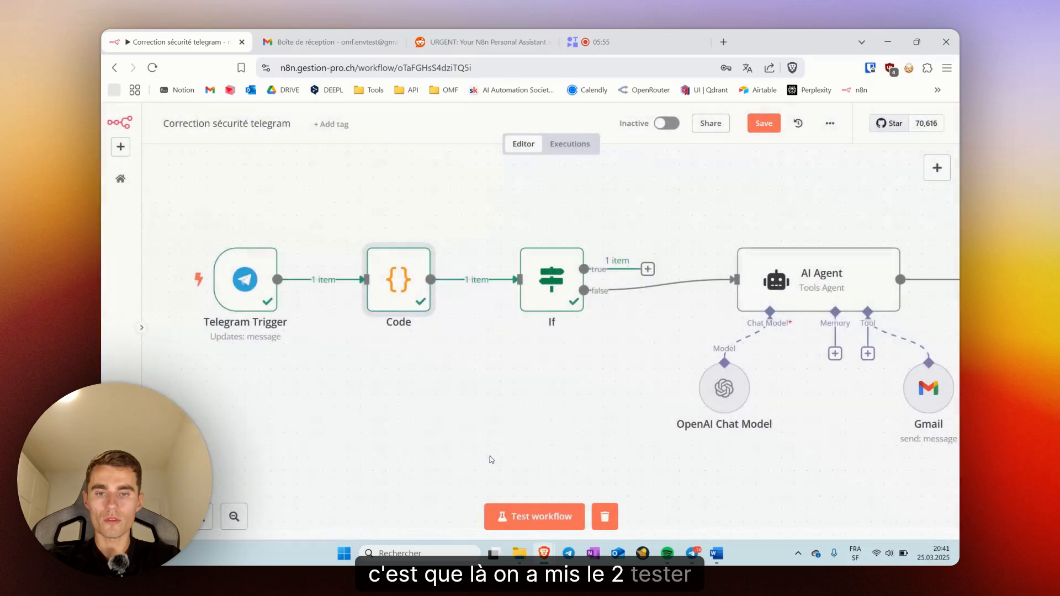
Run the workflow test again and resend "envoi un email pour confirmer le rendez-vous de demain" to the BenzInProgress bot as the authorized sender.
click(506, 514)
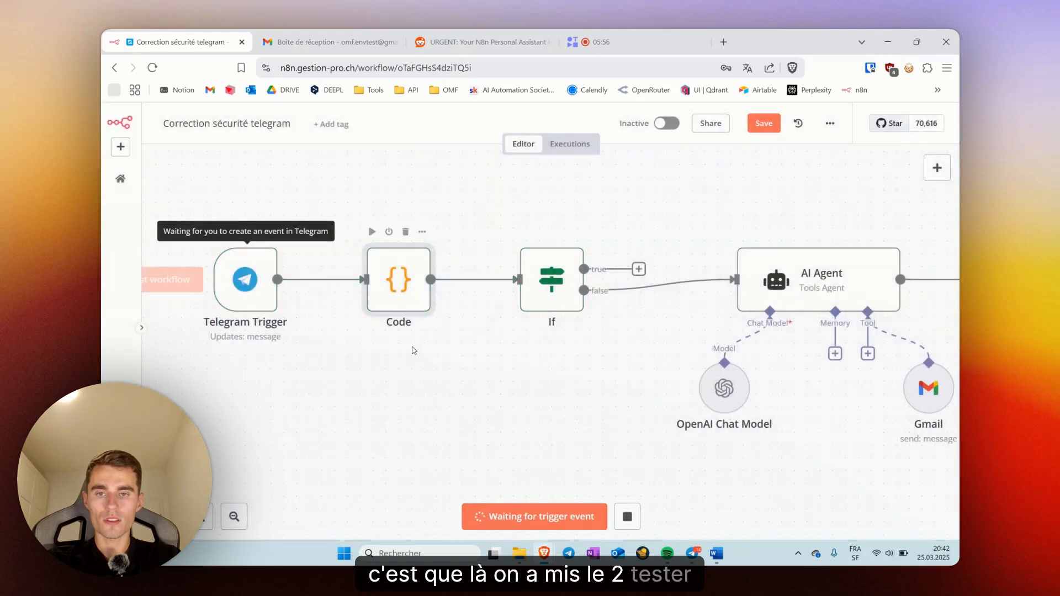
click(693, 554)
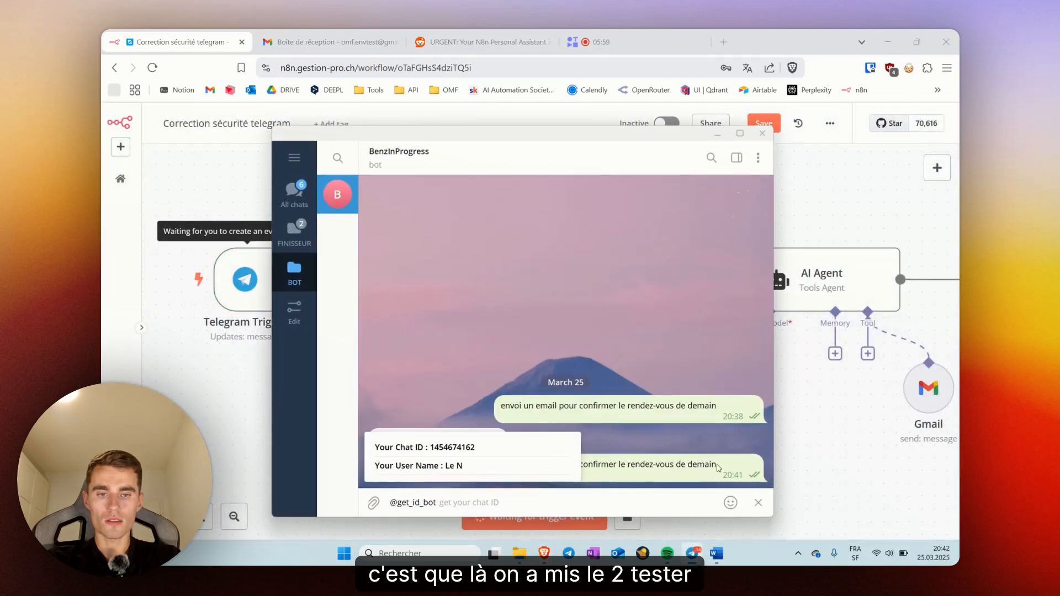
drag(717, 468, 479, 483)
key(ctrl+c)
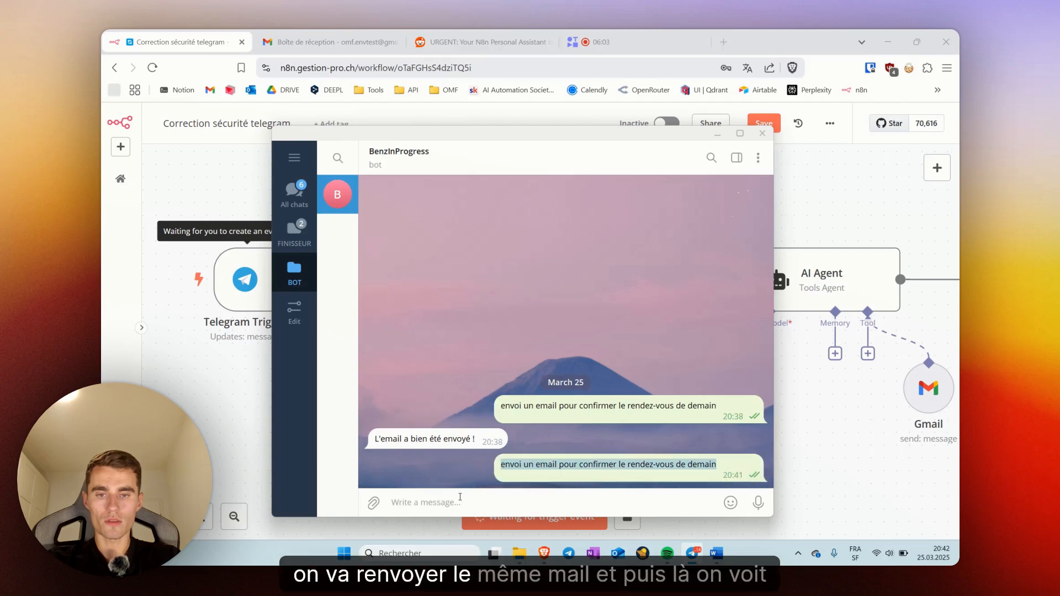
key(ctrl+v)
key(Return)
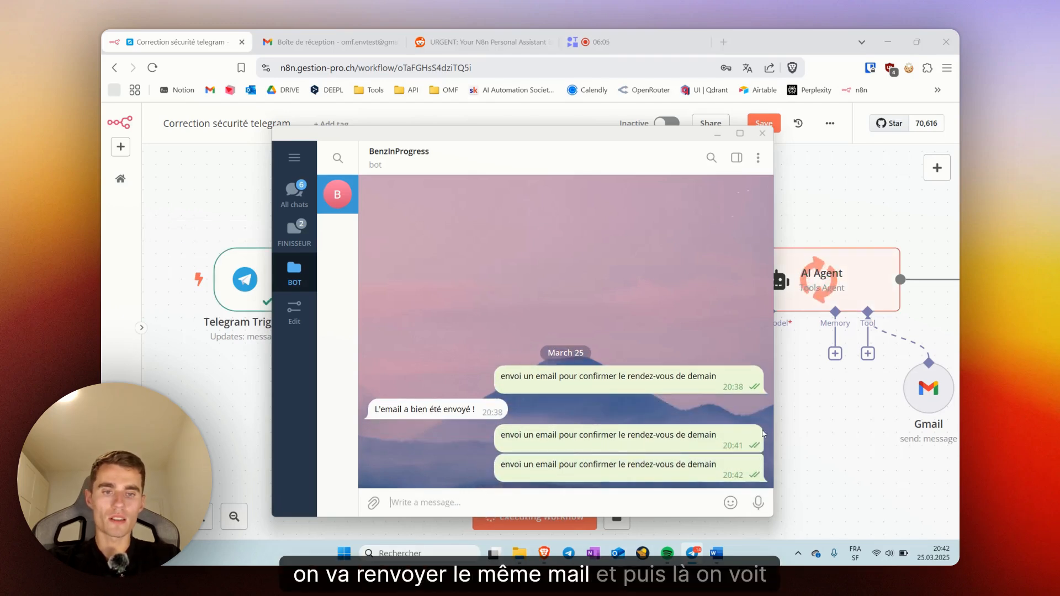
click(862, 457)
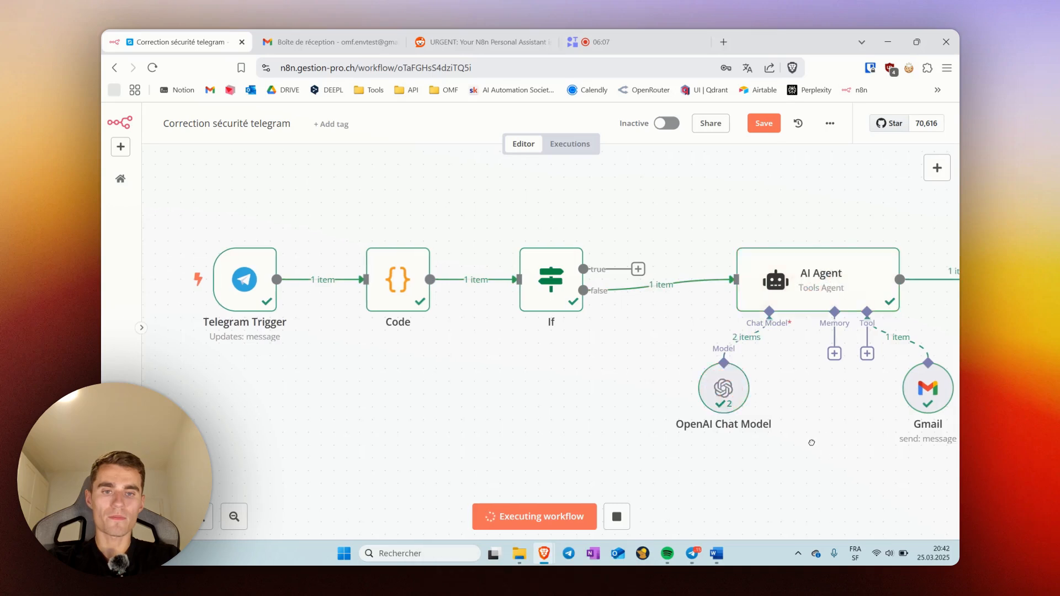
Check the bot's reply in the BenzInProgress chat, and review the executed path from the Telegram Trigger to the final Telegram node.
scroll(795, 387, right, 5)
click(800, 488)
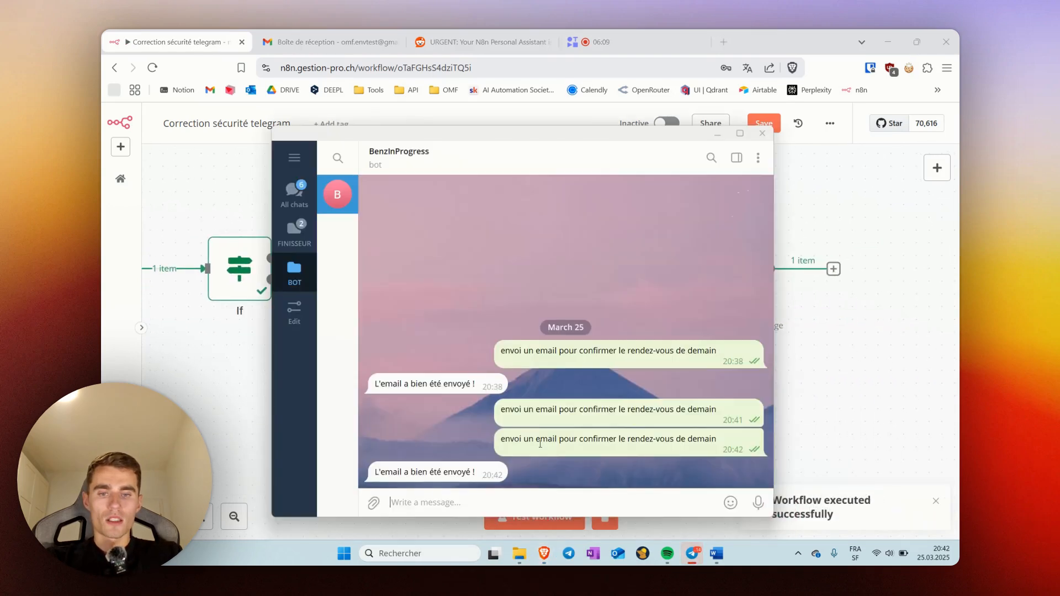
click(719, 135)
scroll(489, 193, left, 3)
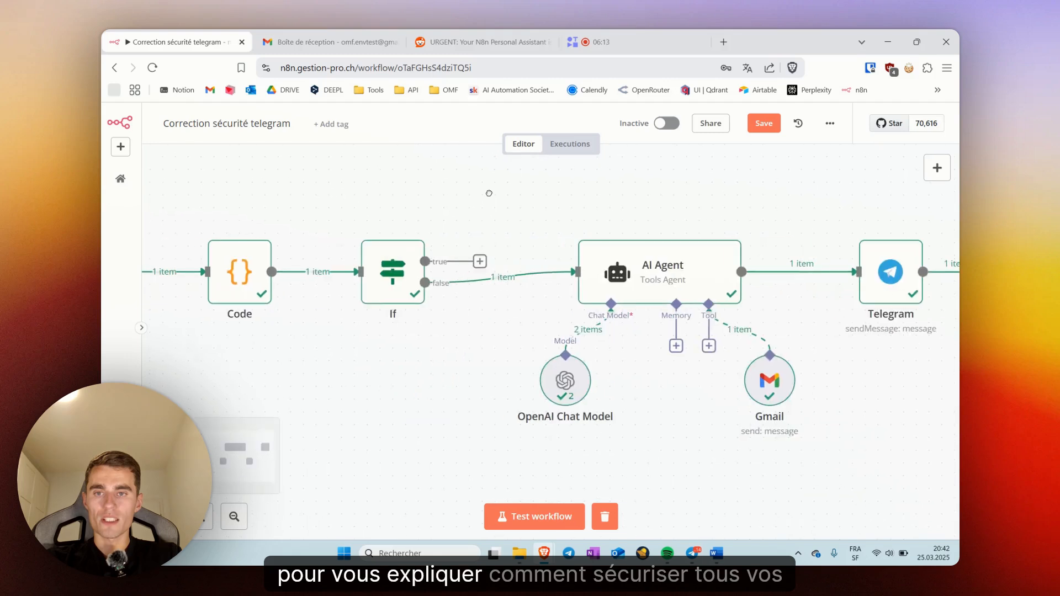
drag(421, 194, 441, 214)
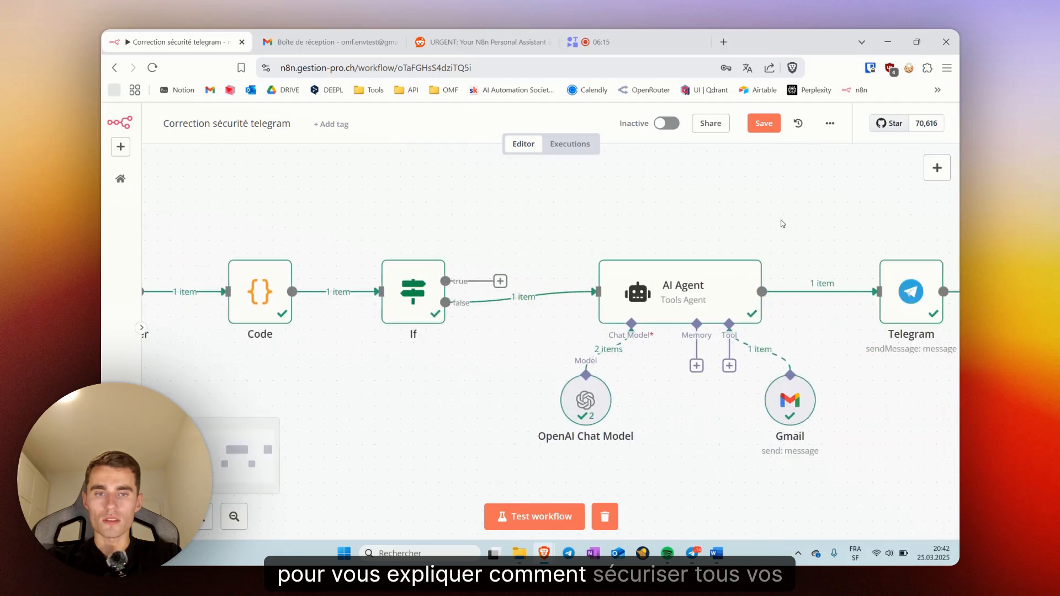
scroll(723, 206, down, 1)
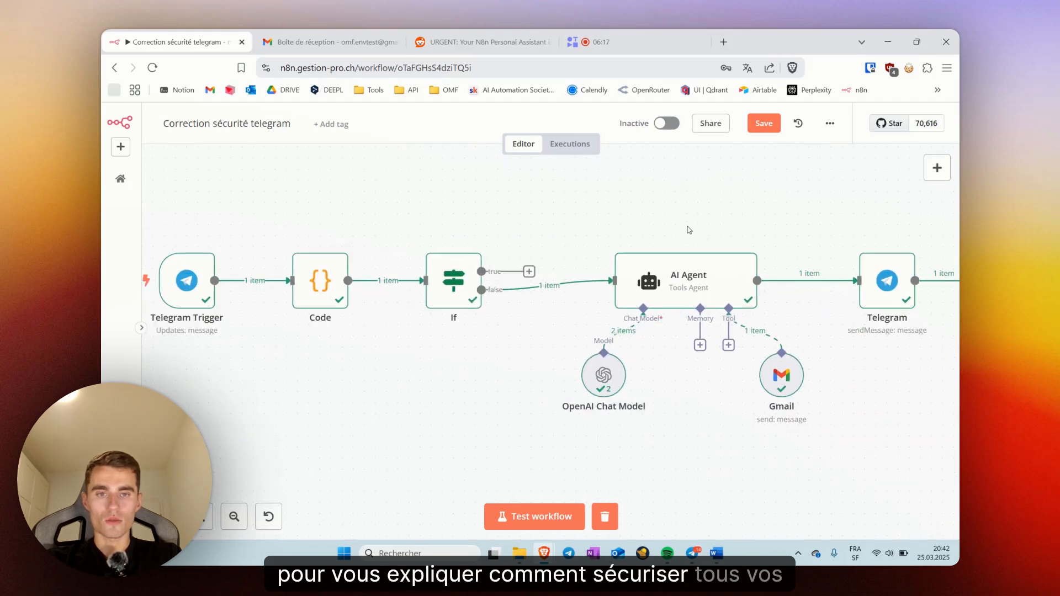